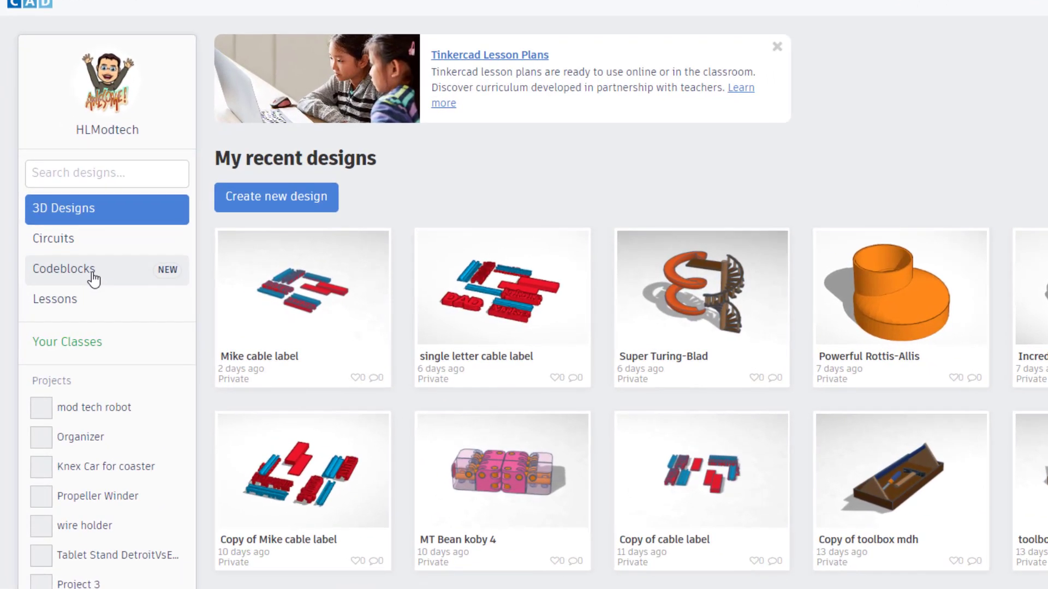
Open the Codeblocks designs list from the Tinkercad dashboard sidebar.
left_click(68, 289)
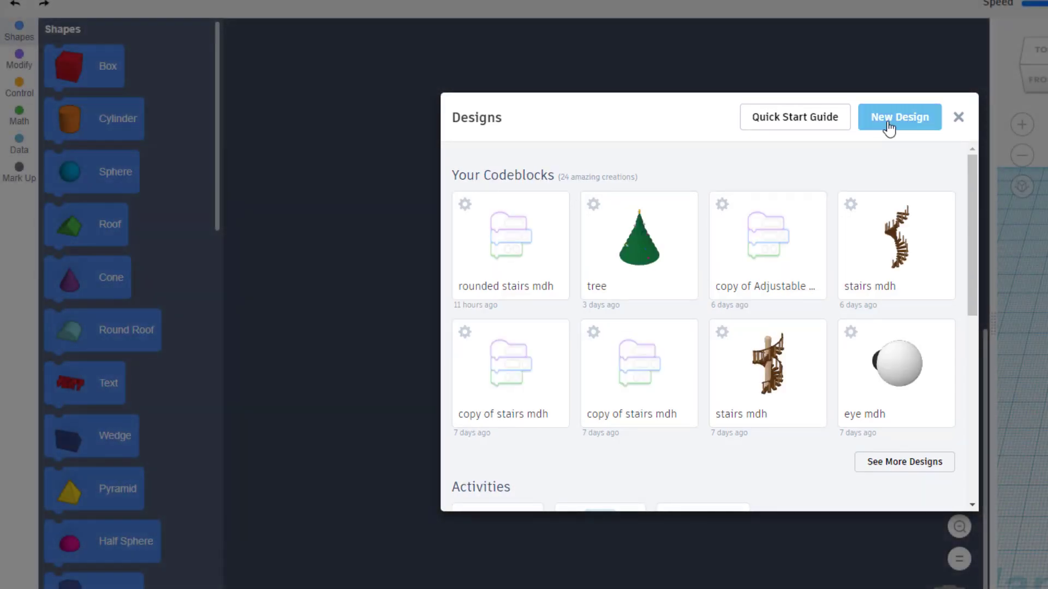
Start a new blank Codeblocks design titled 'chair mdh'.
left_click(886, 121)
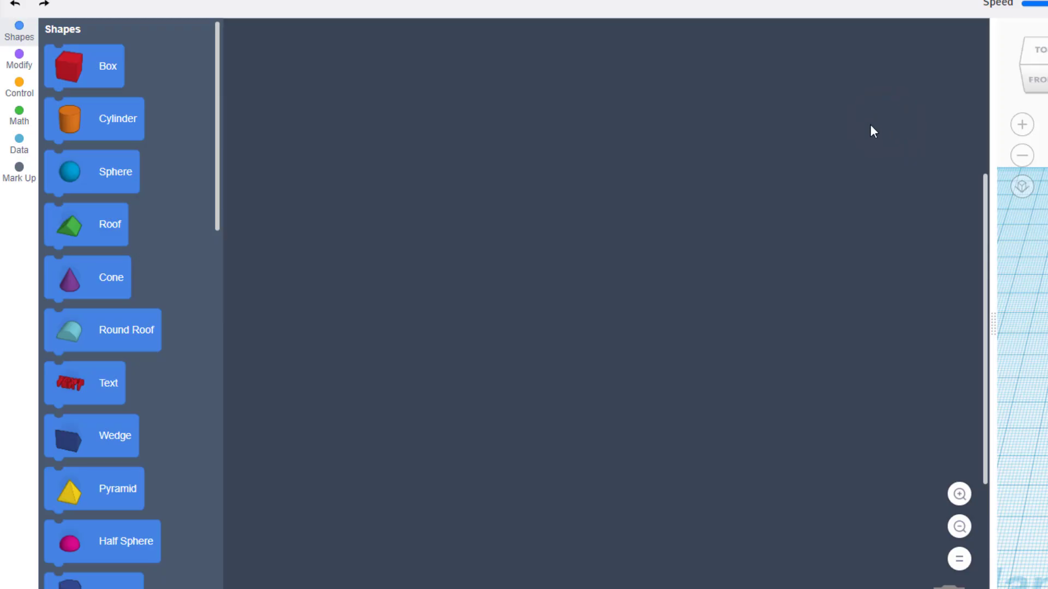
left_click(197, 26)
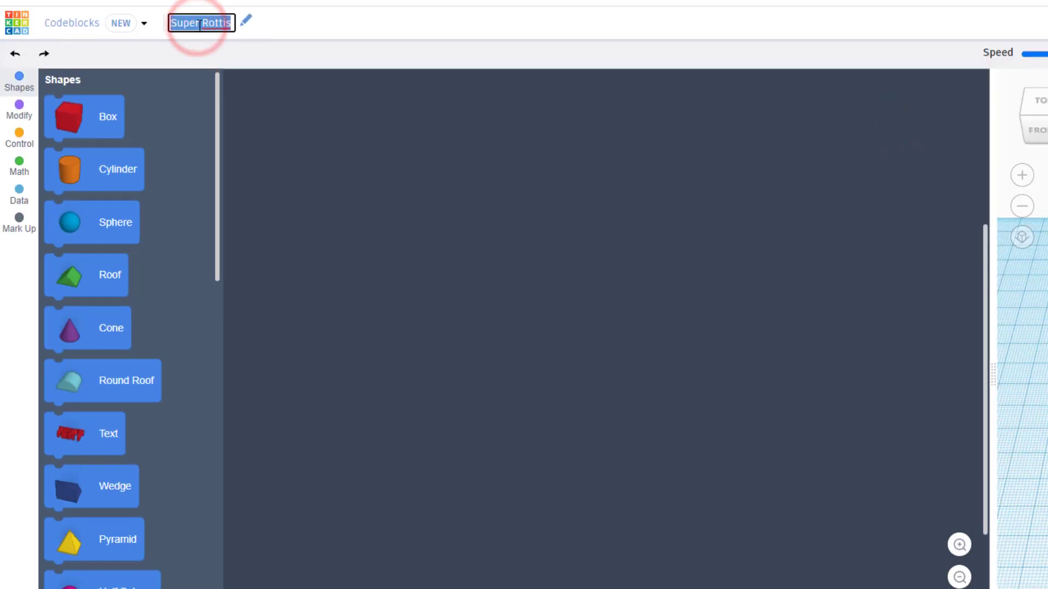
type("chair mdh")
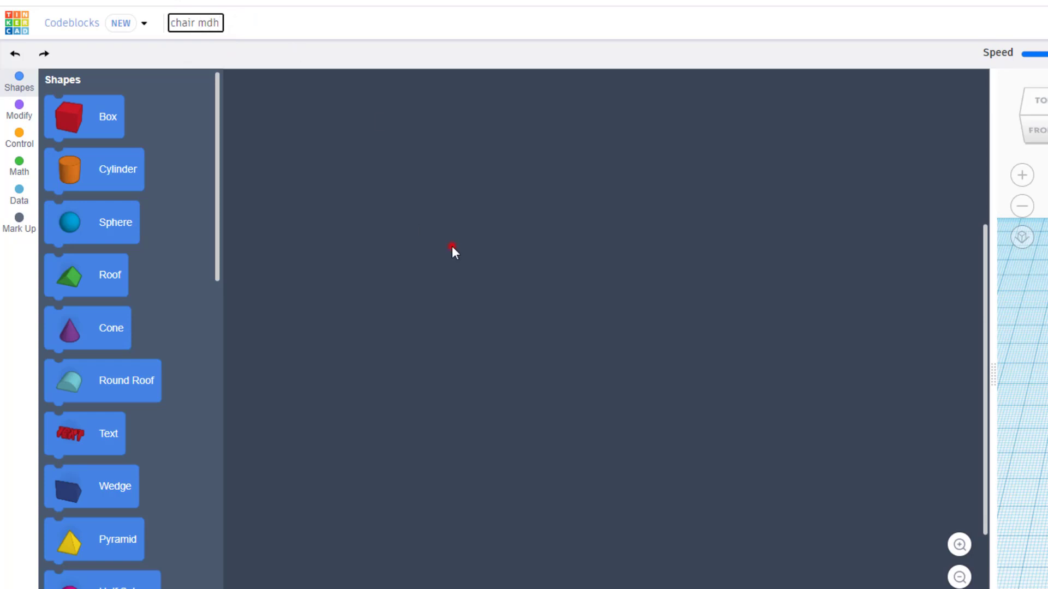
left_click(451, 246)
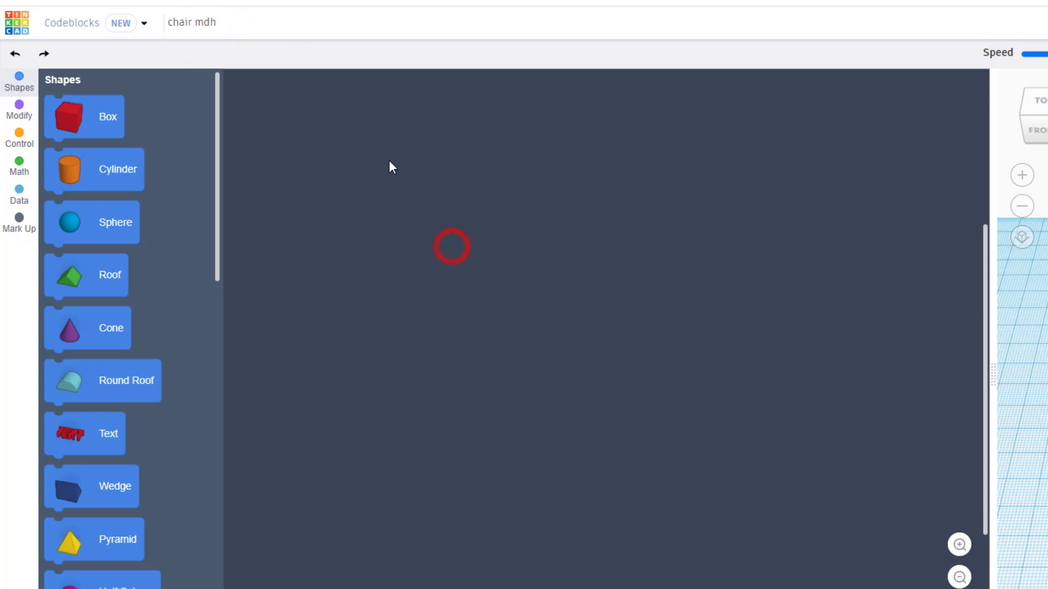
Add a Create New Object block and rename its variable to seat.
left_click(23, 115)
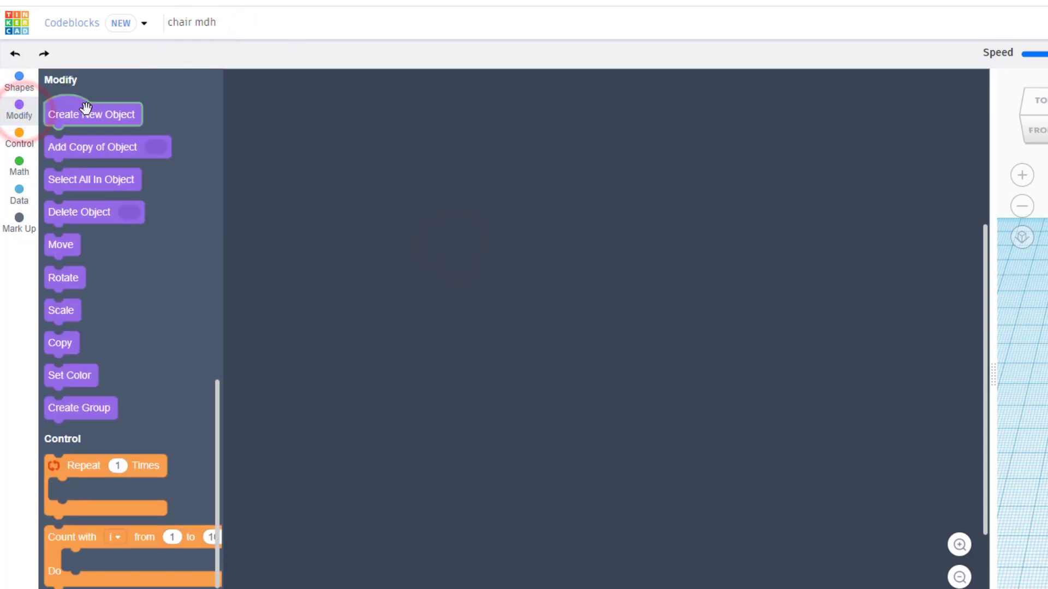
left_click_drag(89, 112, 433, 136)
left_click(555, 143)
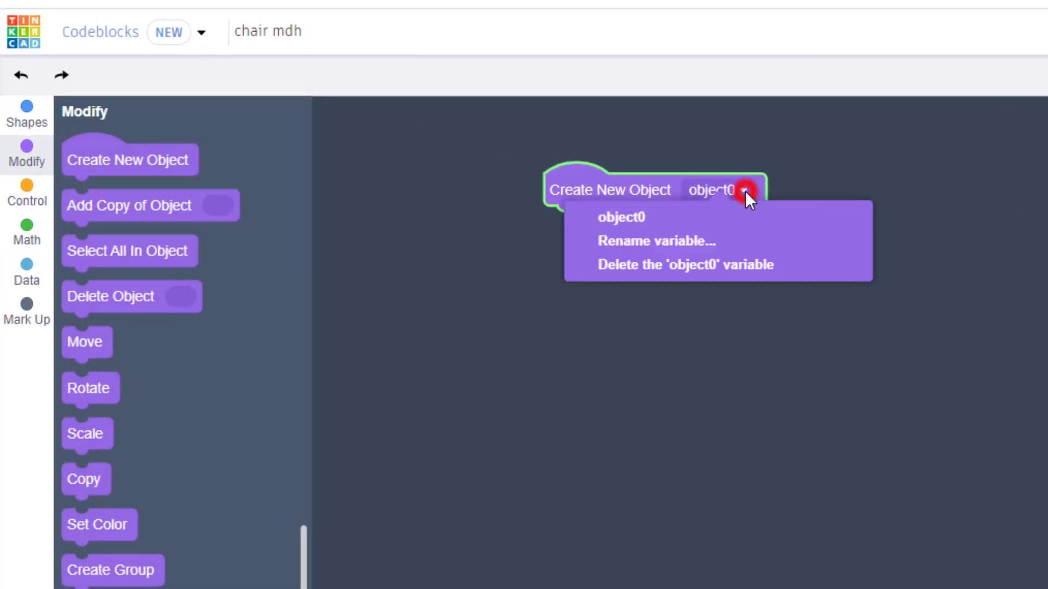
left_click(641, 262)
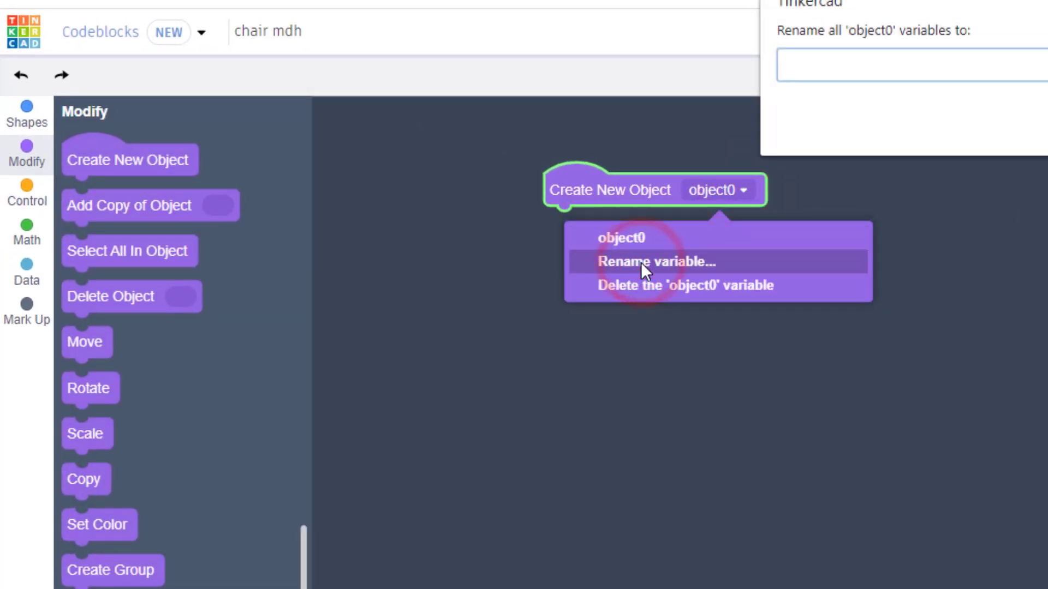
type("seat")
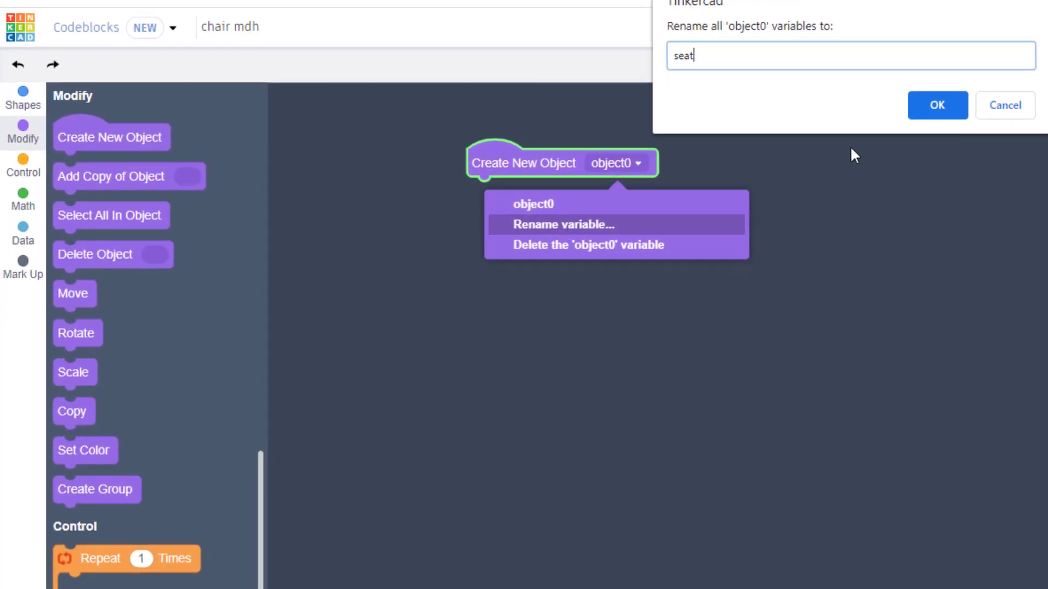
left_click(936, 112)
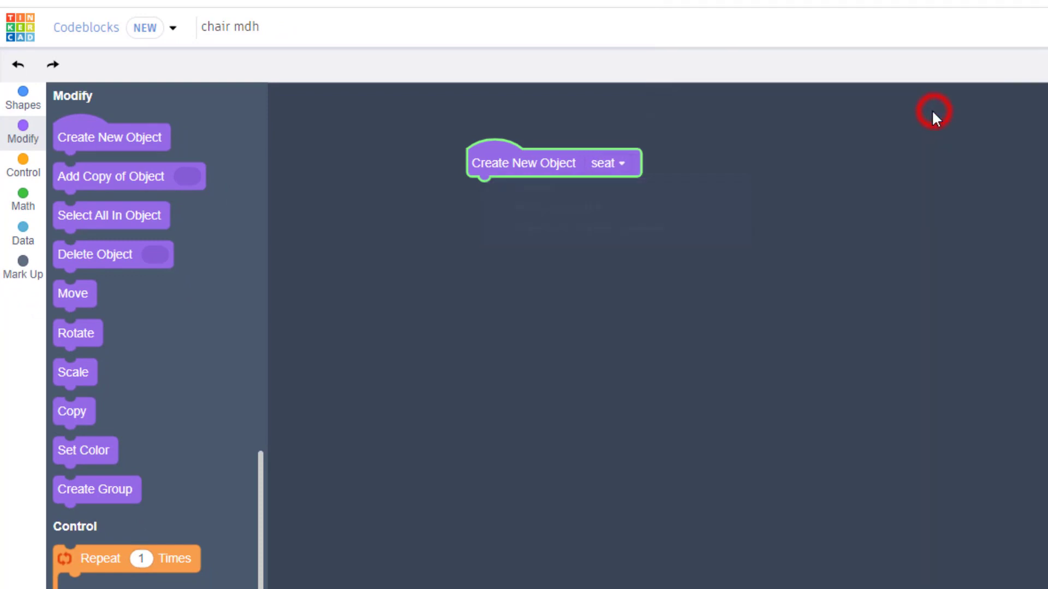
Attach a brown Box block to seat with height 4 and edge 2, then run the preview.
left_click(33, 98)
left_click_drag(104, 148, 533, 224)
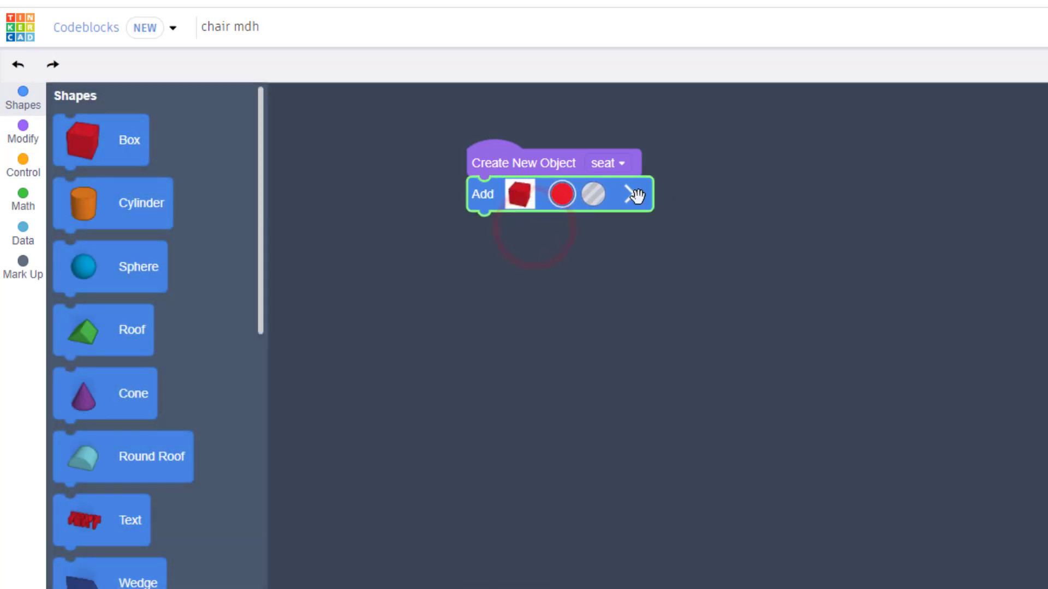
left_click(635, 195)
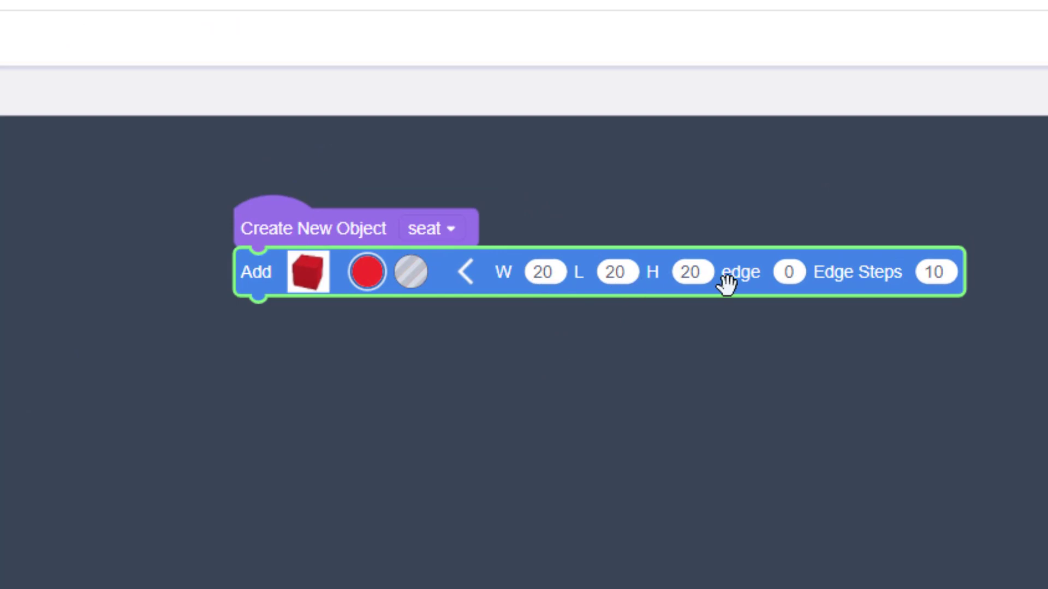
left_click(694, 272)
type("4")
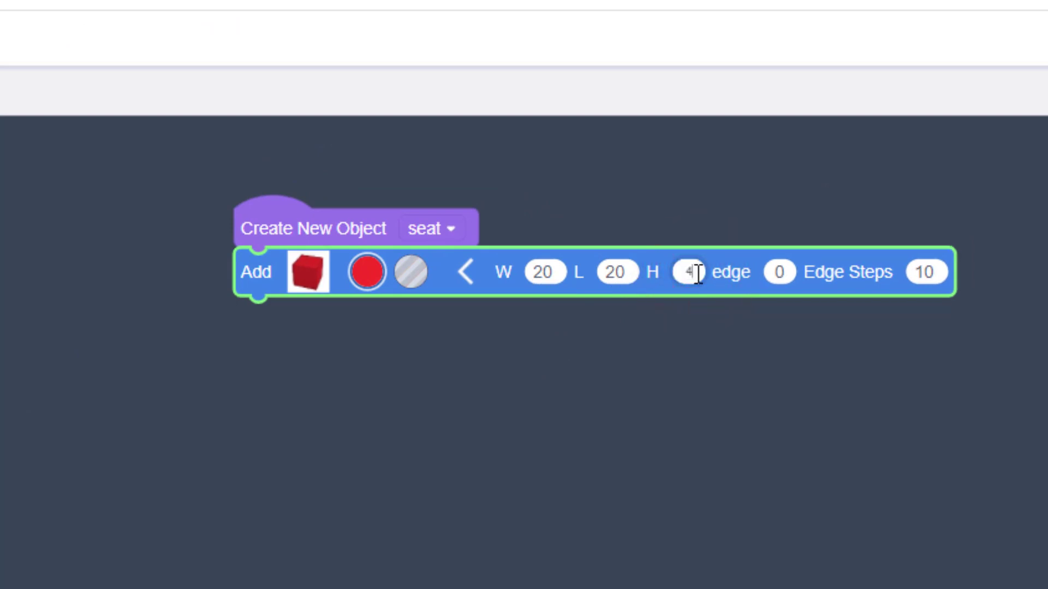
left_click(778, 274)
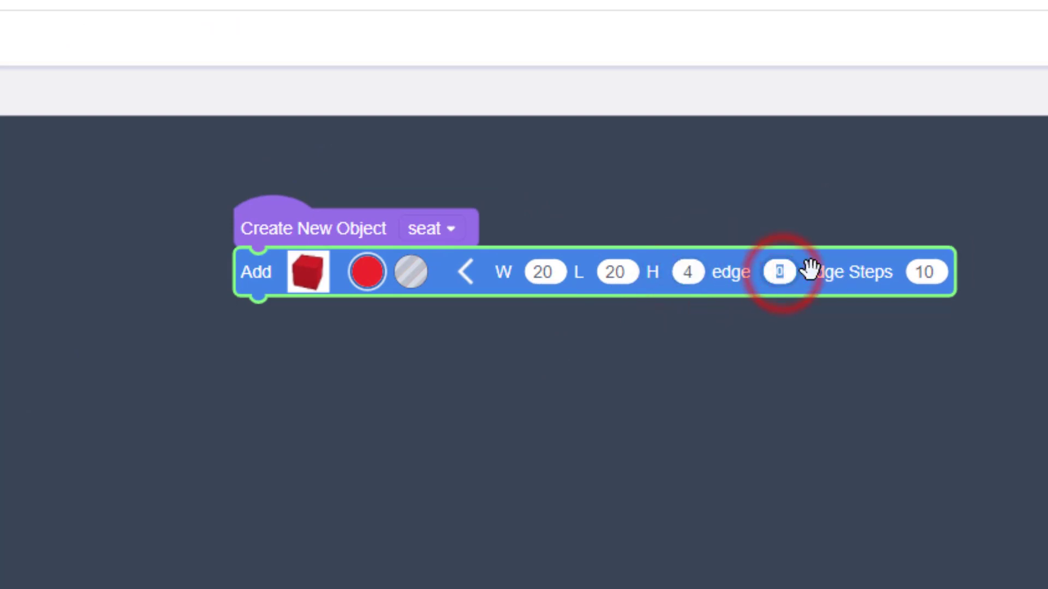
type("2")
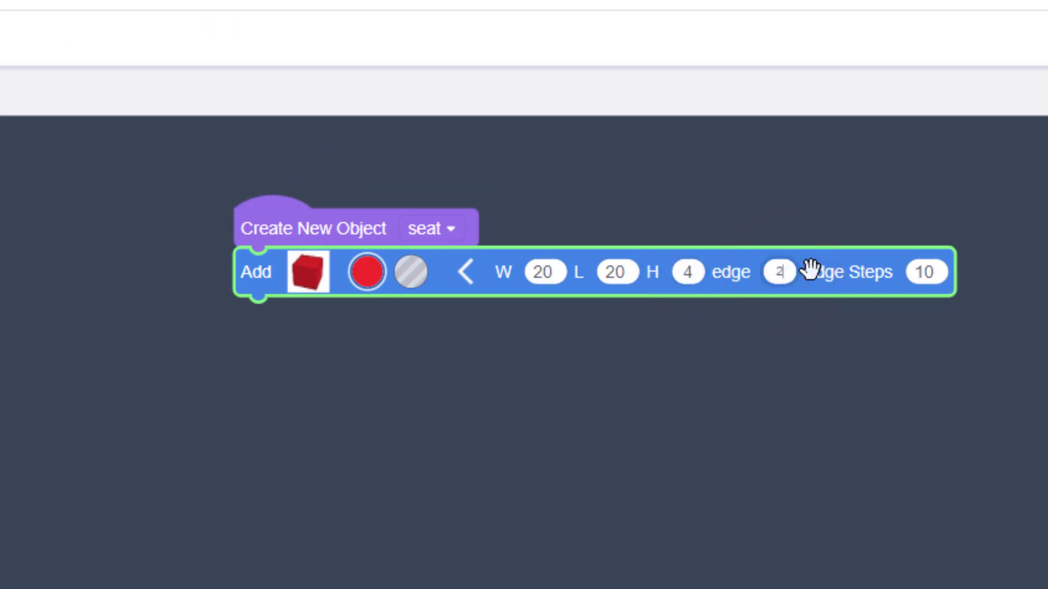
left_click(361, 273)
left_click(516, 483)
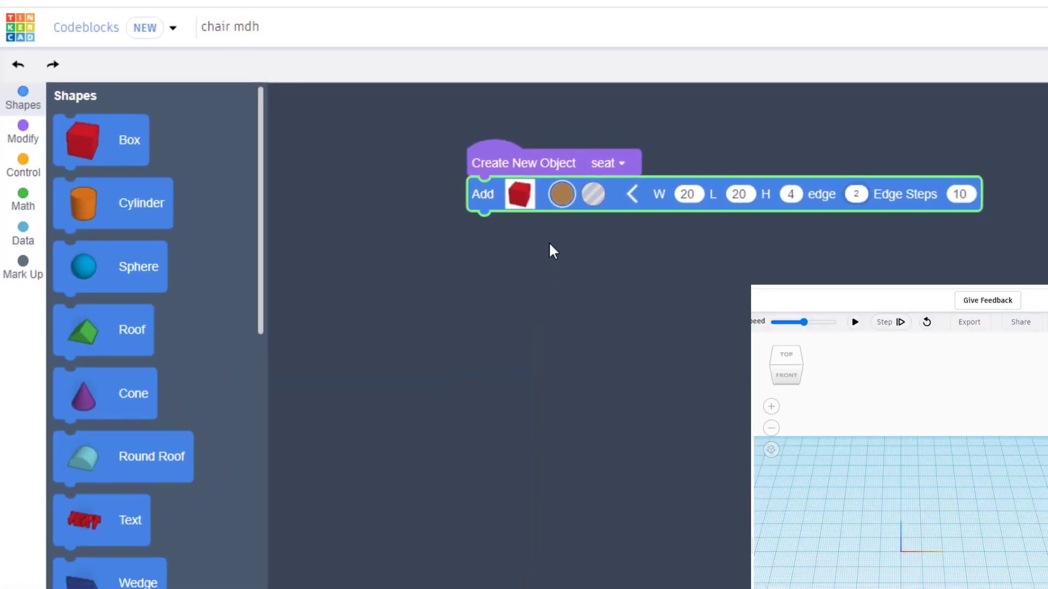
left_click(854, 323)
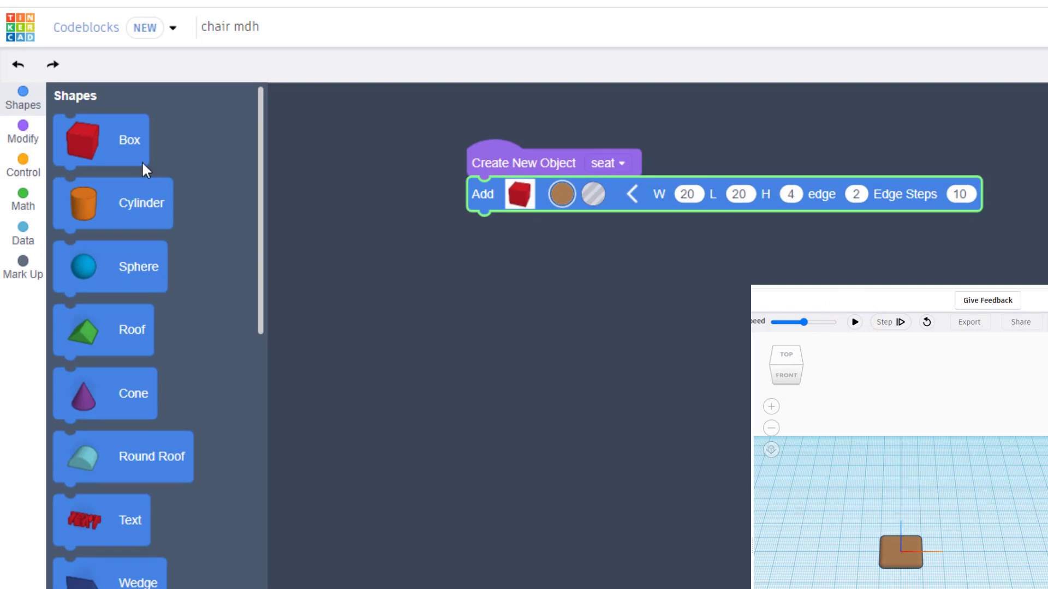
Add a second Create New Object block and rename its variable to back.
left_click(19, 140)
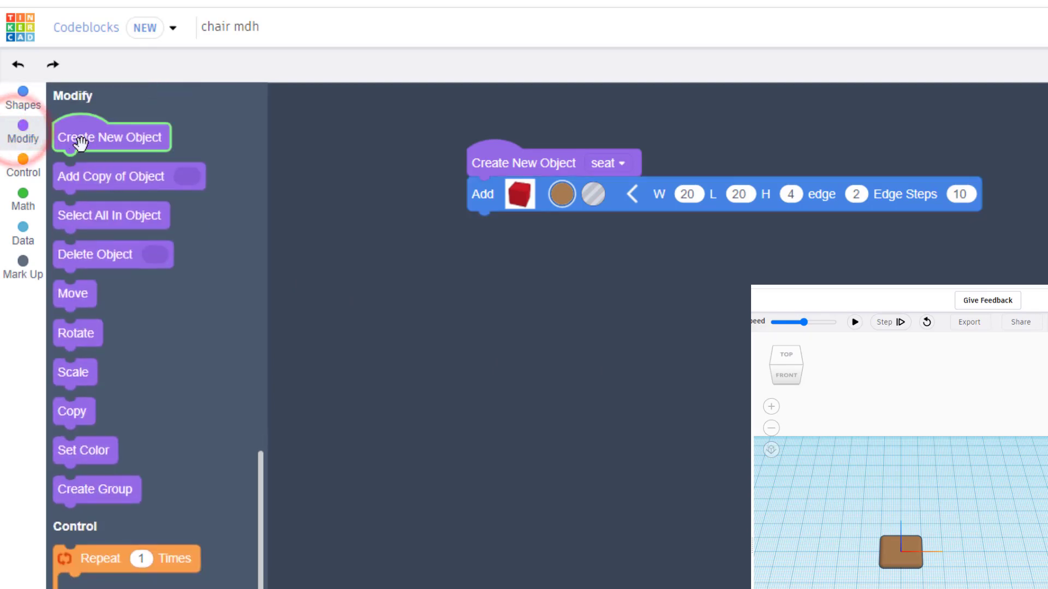
left_click_drag(80, 143, 491, 263)
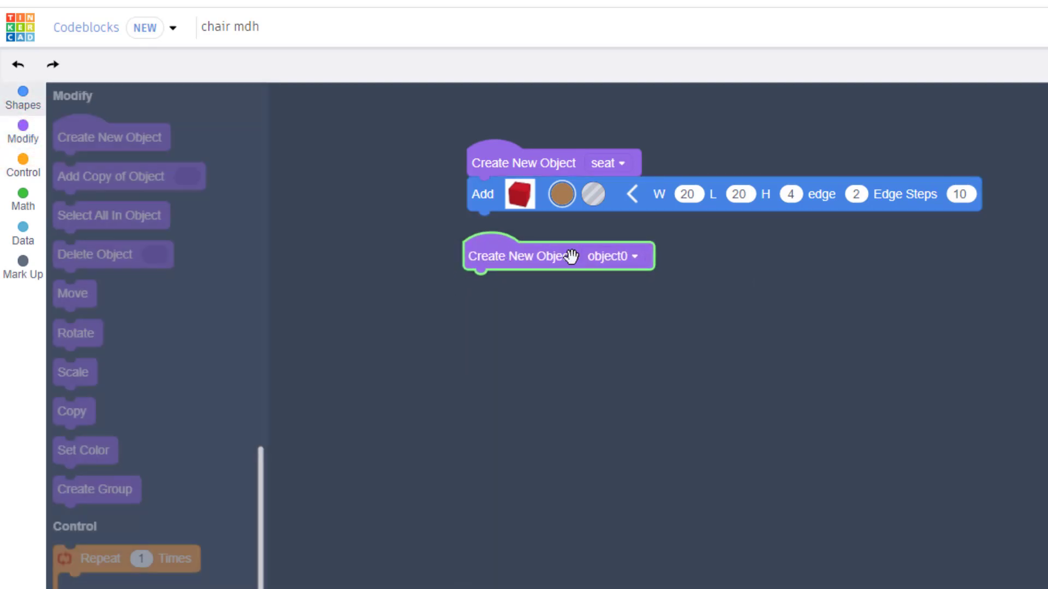
left_click(634, 255)
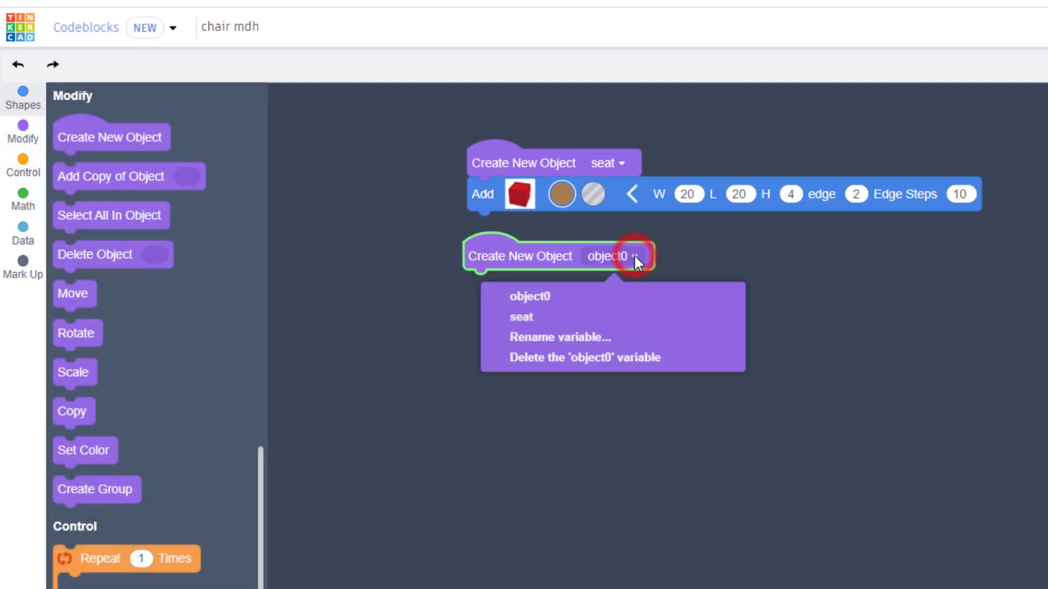
left_click(581, 337)
type("back")
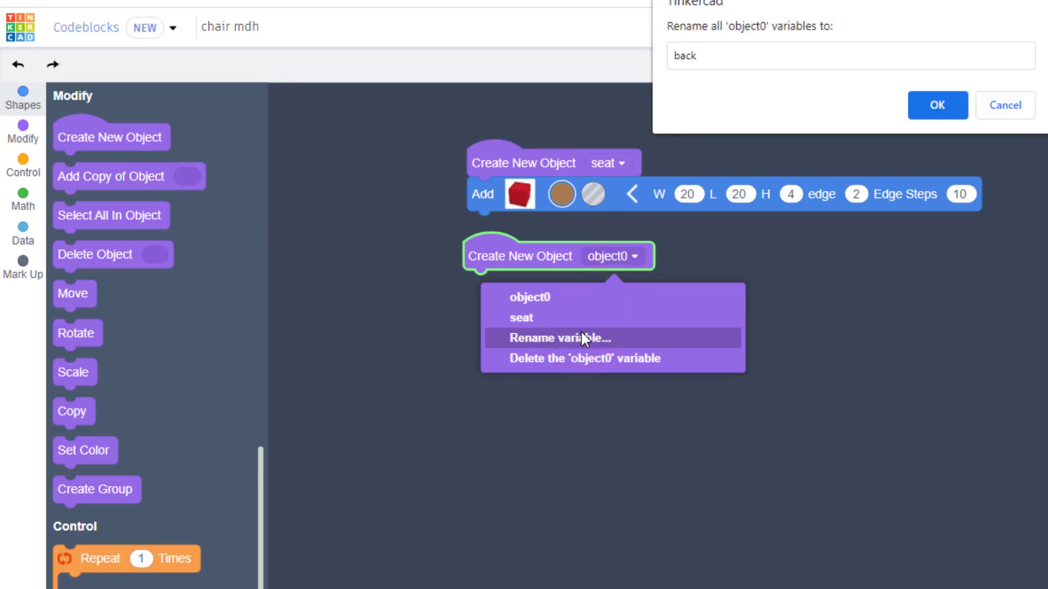
key("Return")
left_click(23, 96)
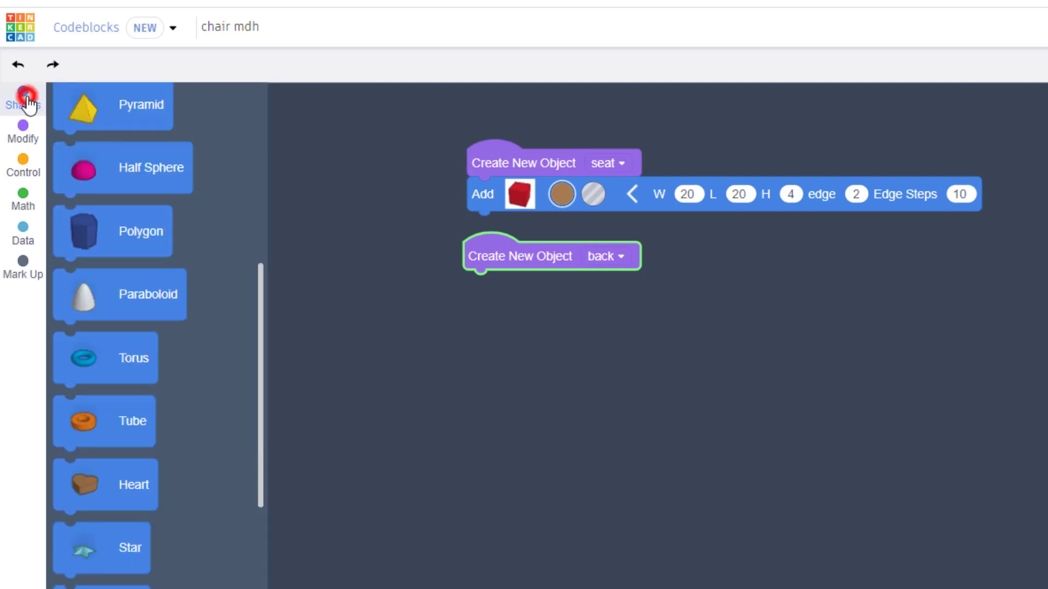
Attach a Box block to back with length 4, height 30 and edge 2.
left_click(83, 140)
left_click_drag(84, 141, 483, 281)
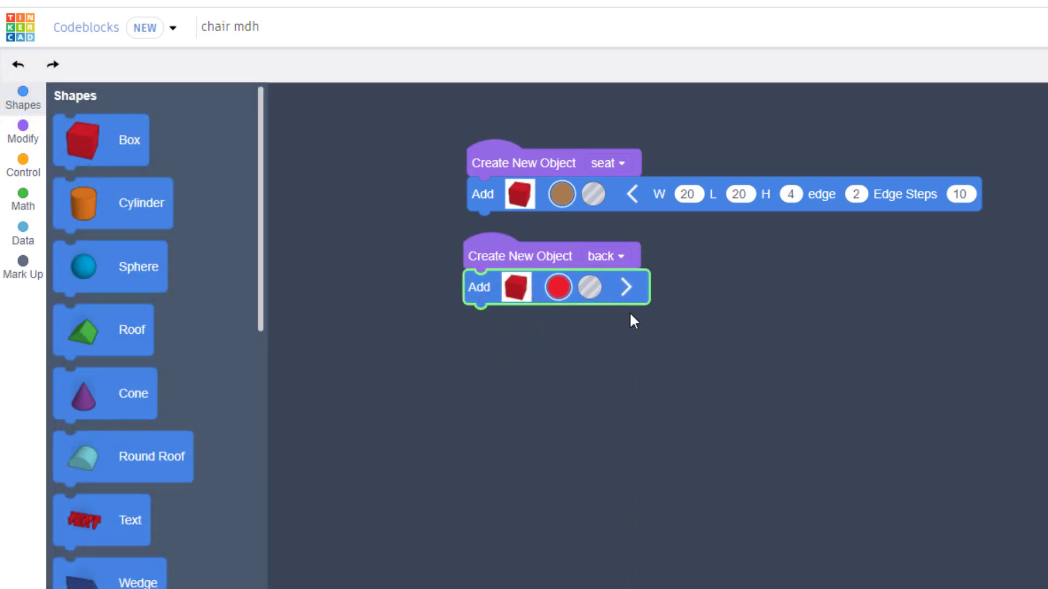
left_click(629, 287)
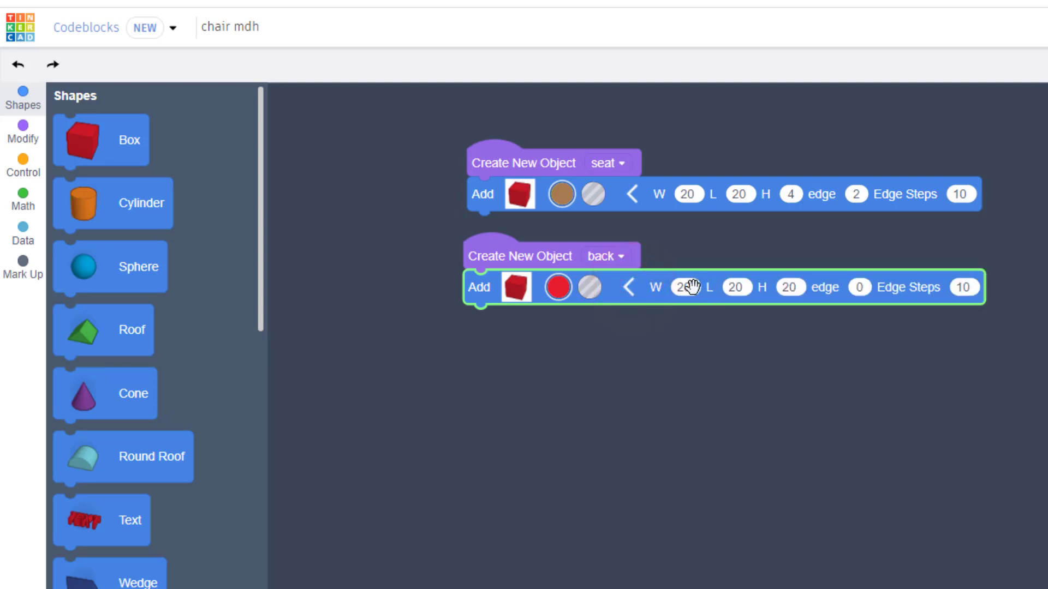
left_click(740, 286)
type("4")
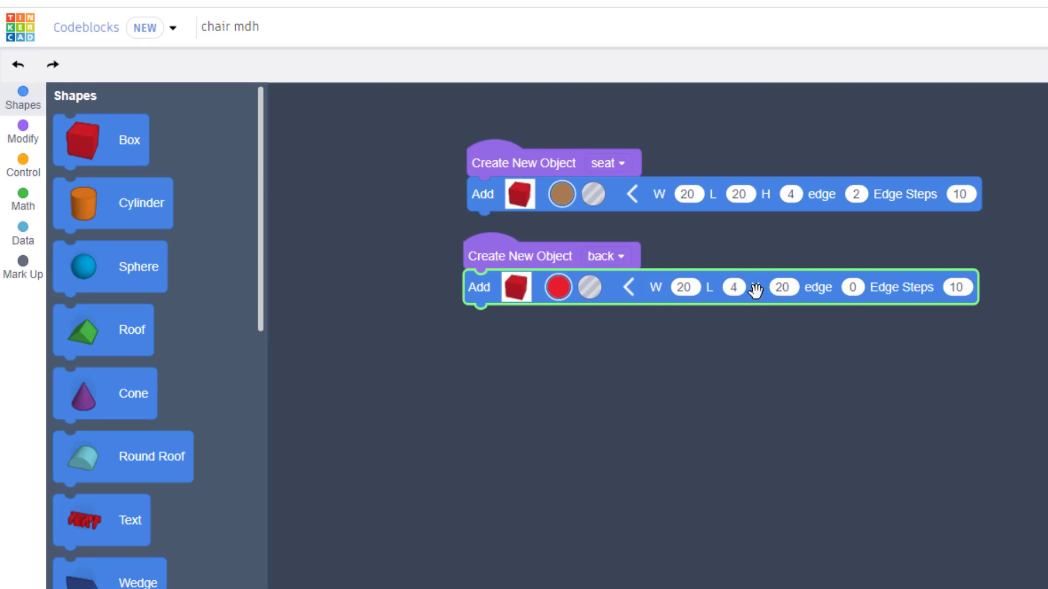
type("30")
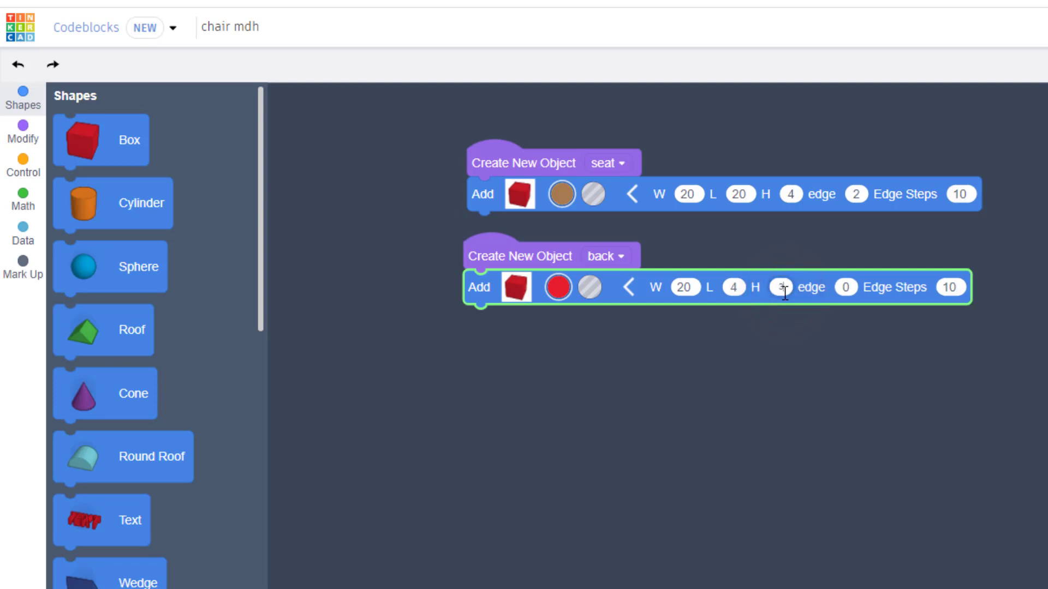
left_click(854, 288)
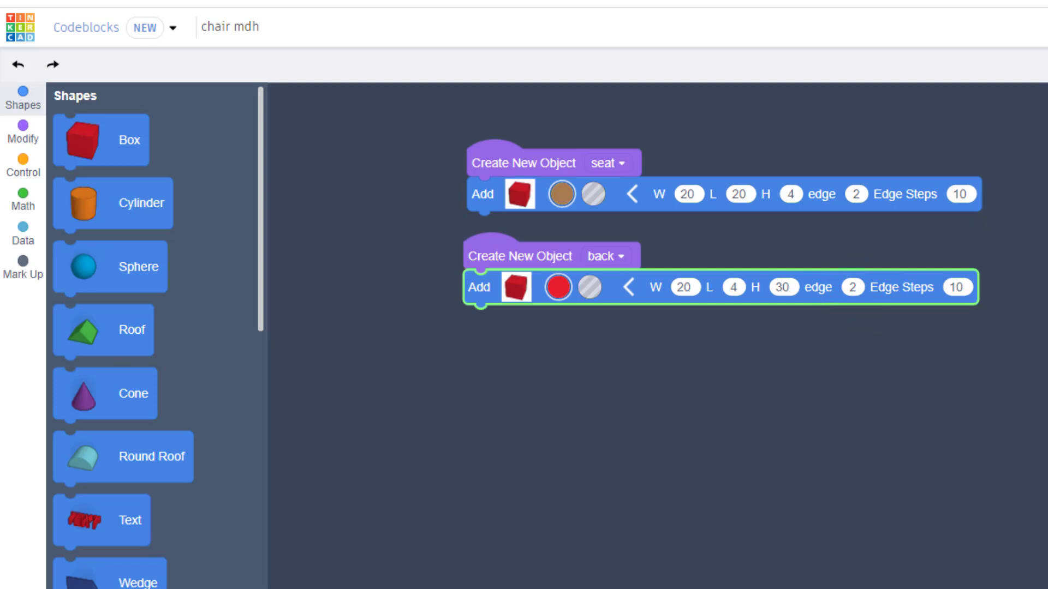
Preview the chair in 3D and reduce the back's height to 25.
left_click(270, 322)
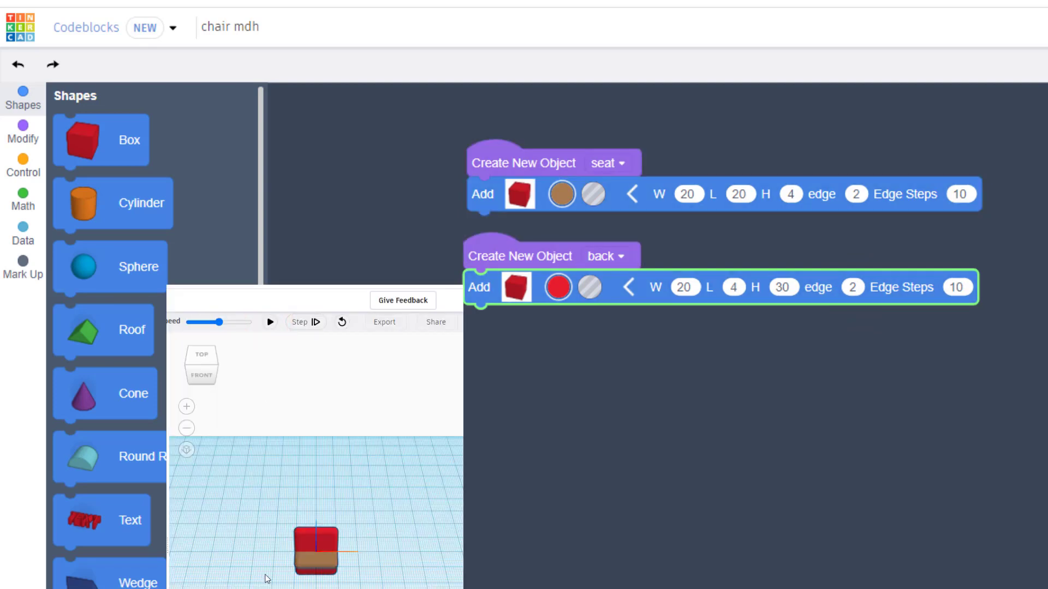
right_click_drag(269, 570, 298, 553)
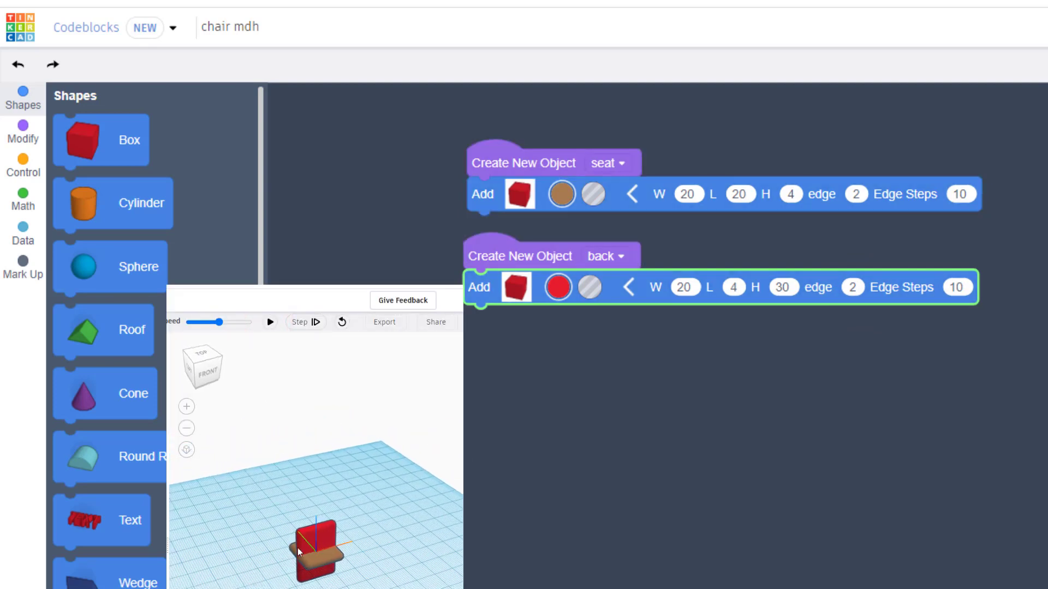
left_click(781, 288)
type("25")
right_click_drag(258, 585, 316, 584)
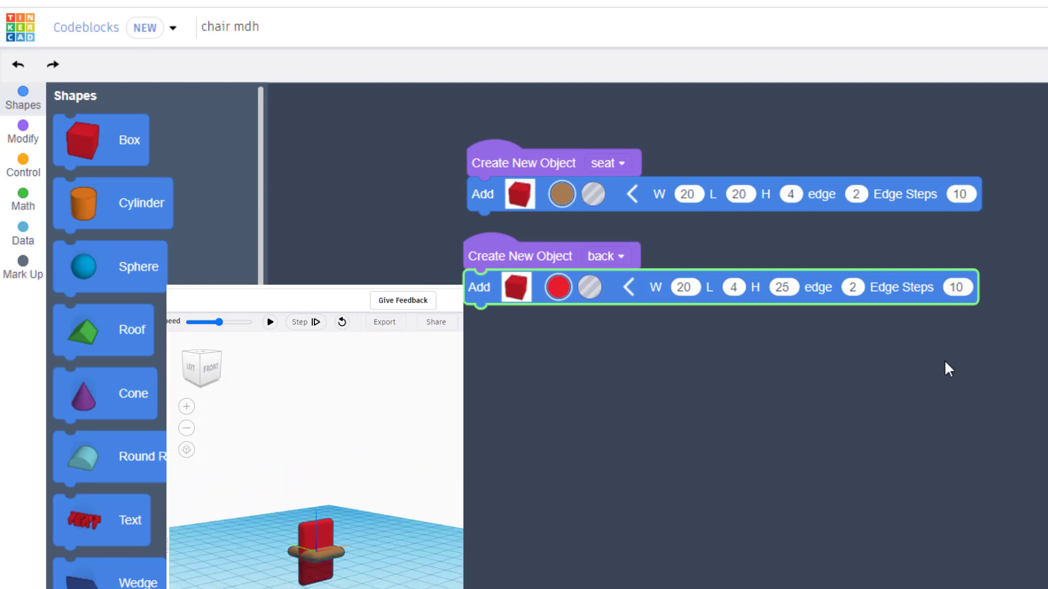
left_click(532, 133)
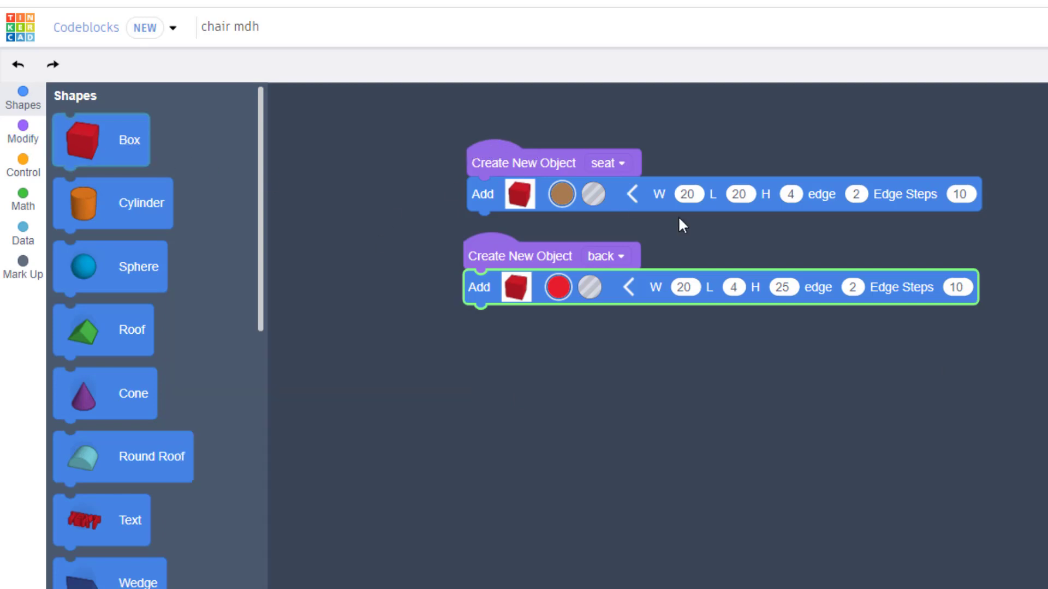
Place a third Create New Object block under back and rename its variable to leg.
left_click(22, 132)
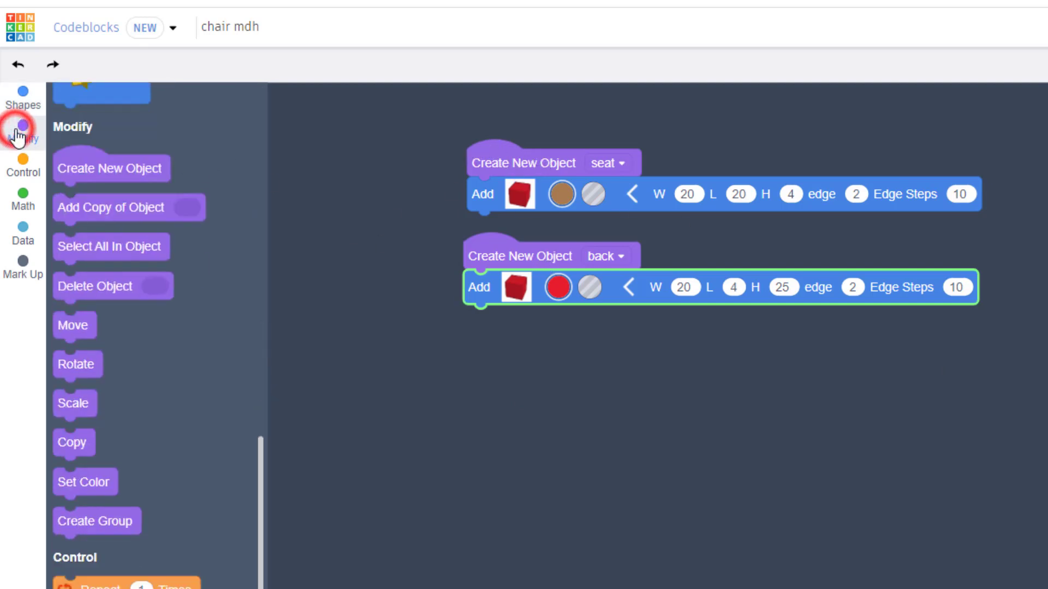
left_click_drag(89, 137, 498, 337)
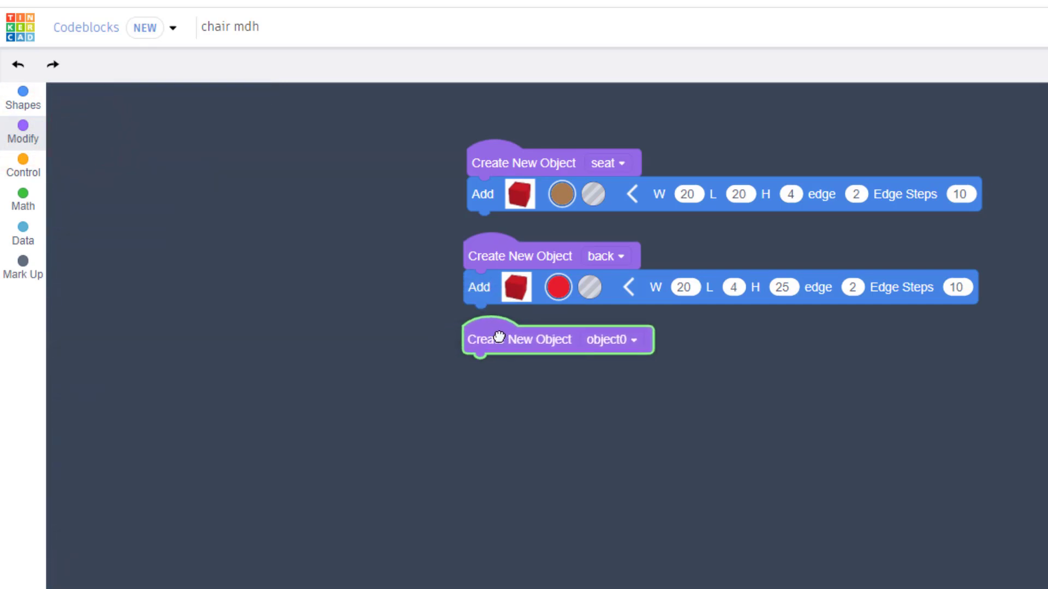
left_click(635, 340)
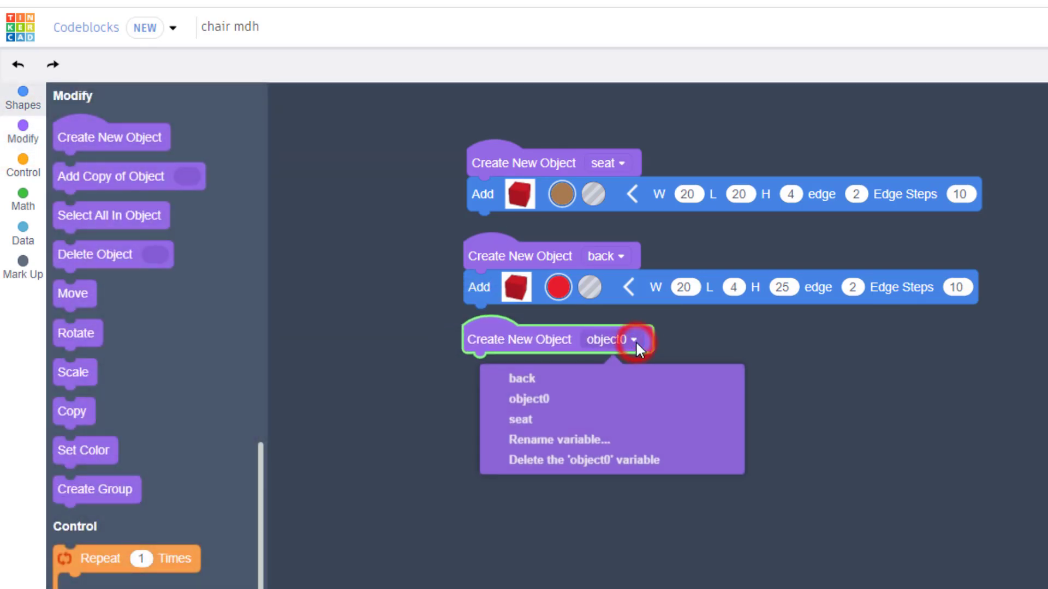
left_click(565, 436)
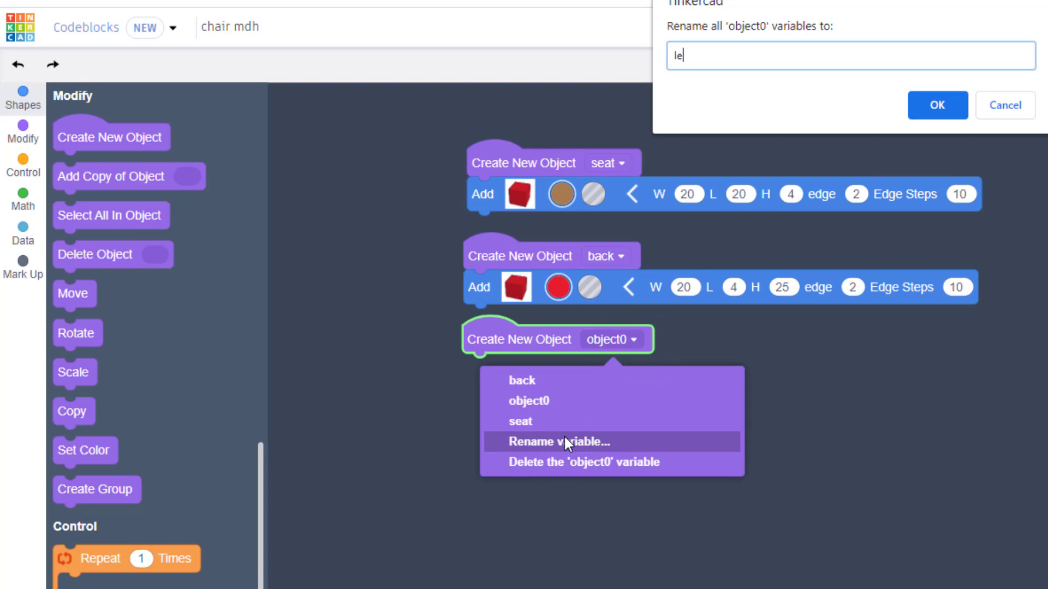
left_click(937, 107)
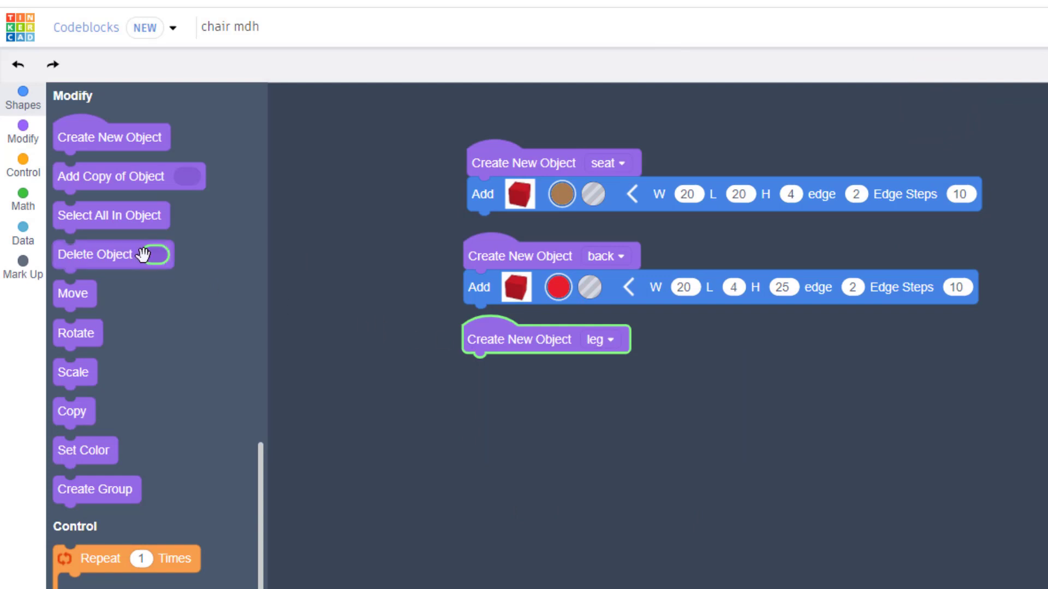
Attach a light grey Box block to leg sized 3 by 3 by 15.
left_click(22, 96)
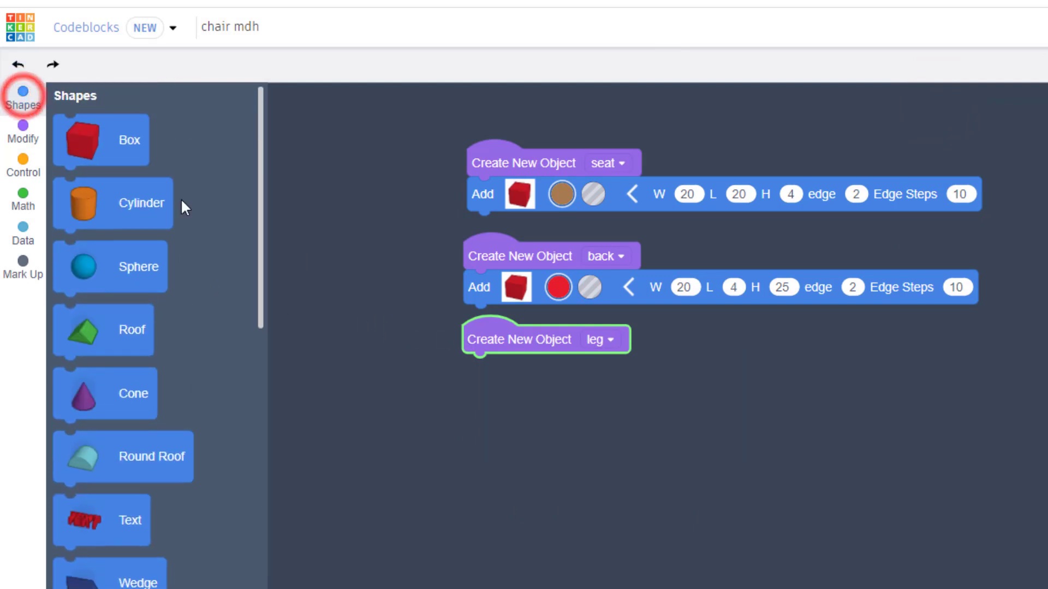
left_click_drag(88, 145, 533, 402)
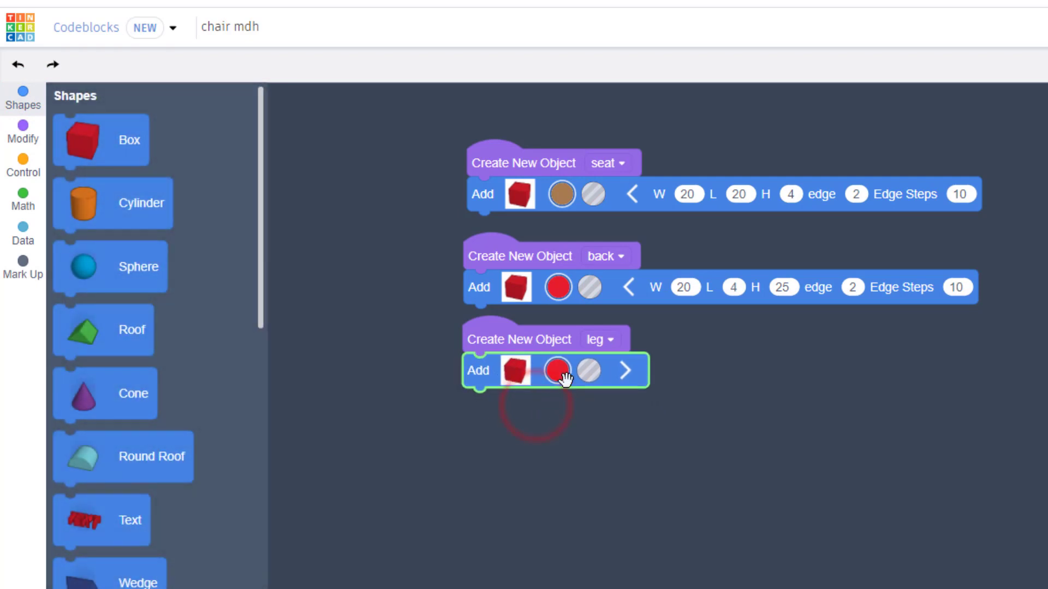
left_click(625, 372)
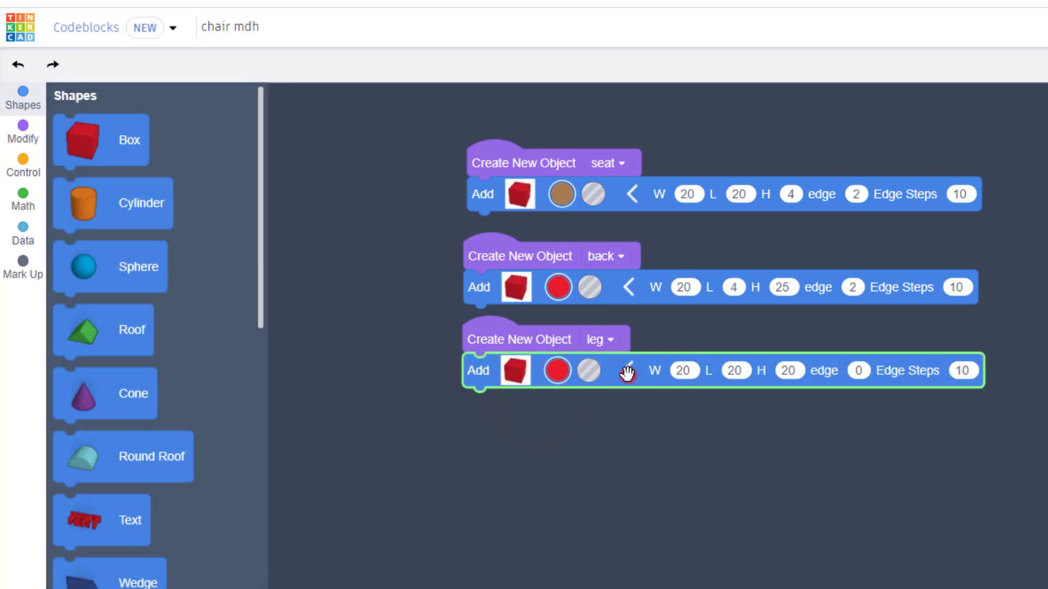
left_click(686, 374)
type("3")
type("3")
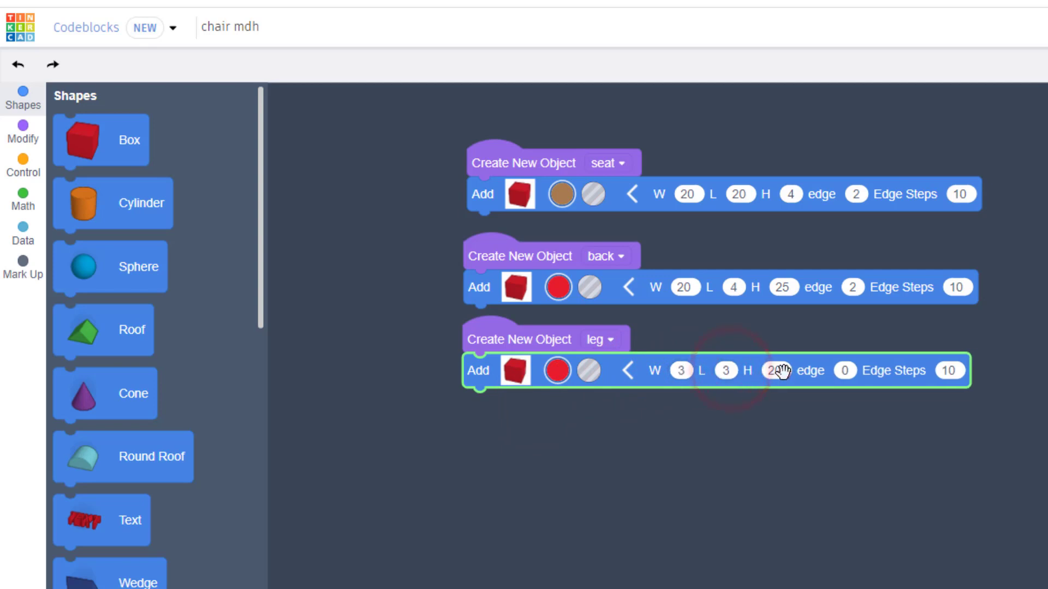
left_click(774, 373)
left_click(559, 371)
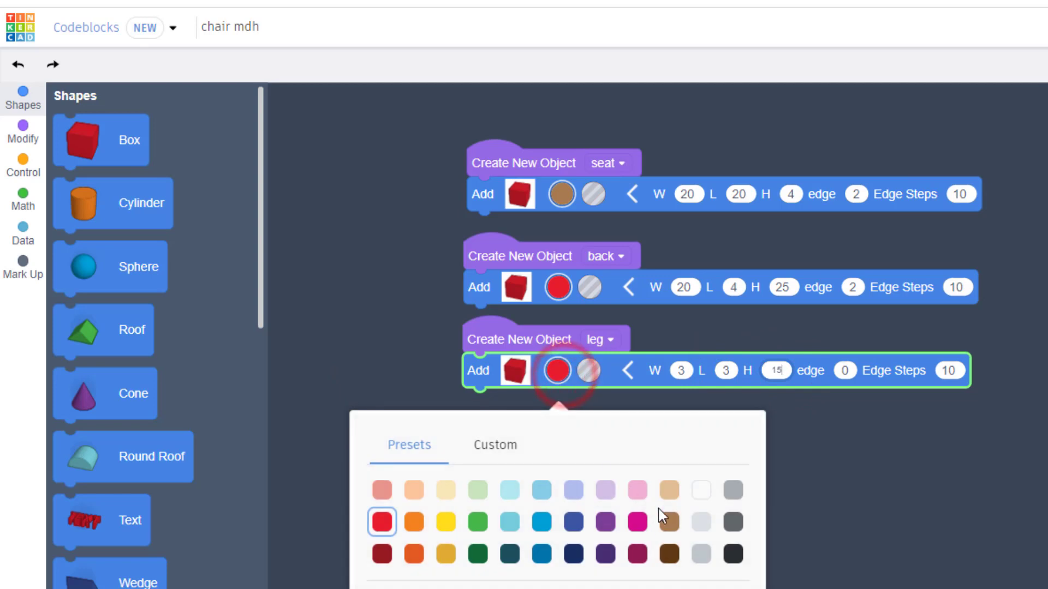
left_click(702, 557)
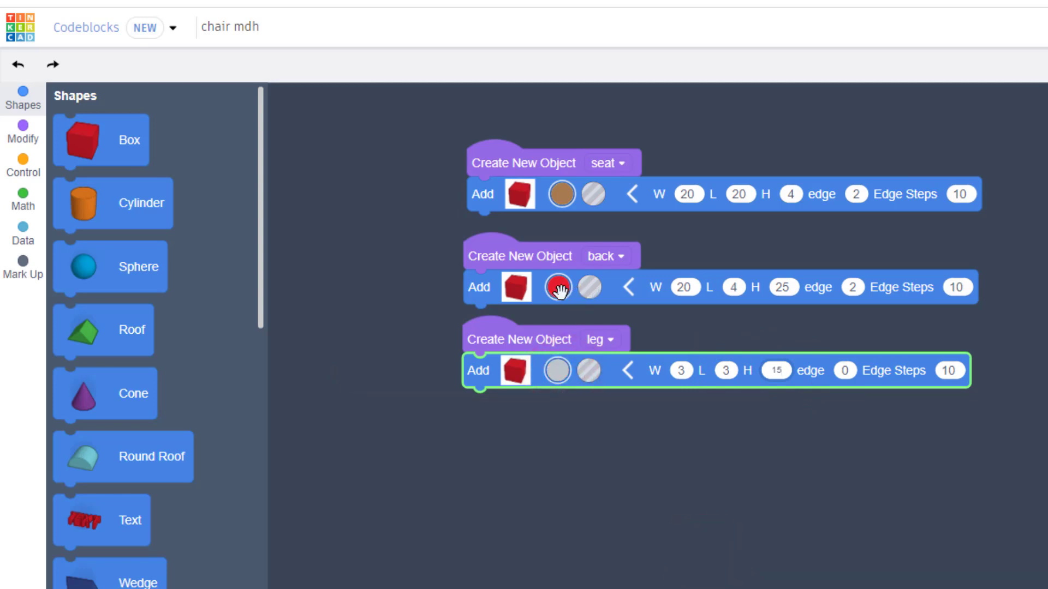
Recolour the back box dark brown and rerun the 3D preview.
left_click(560, 290)
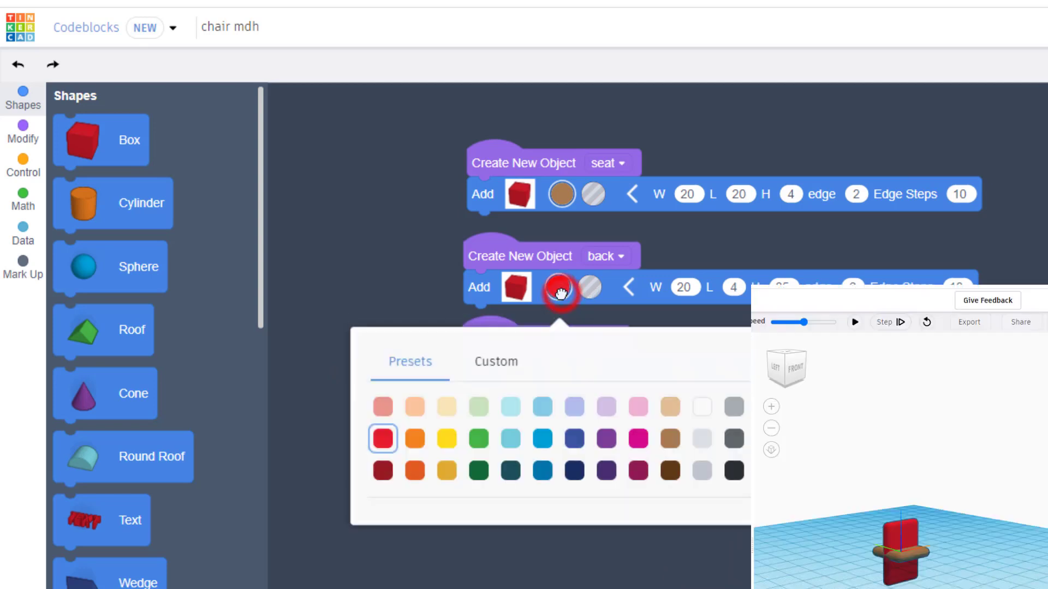
left_click(671, 471)
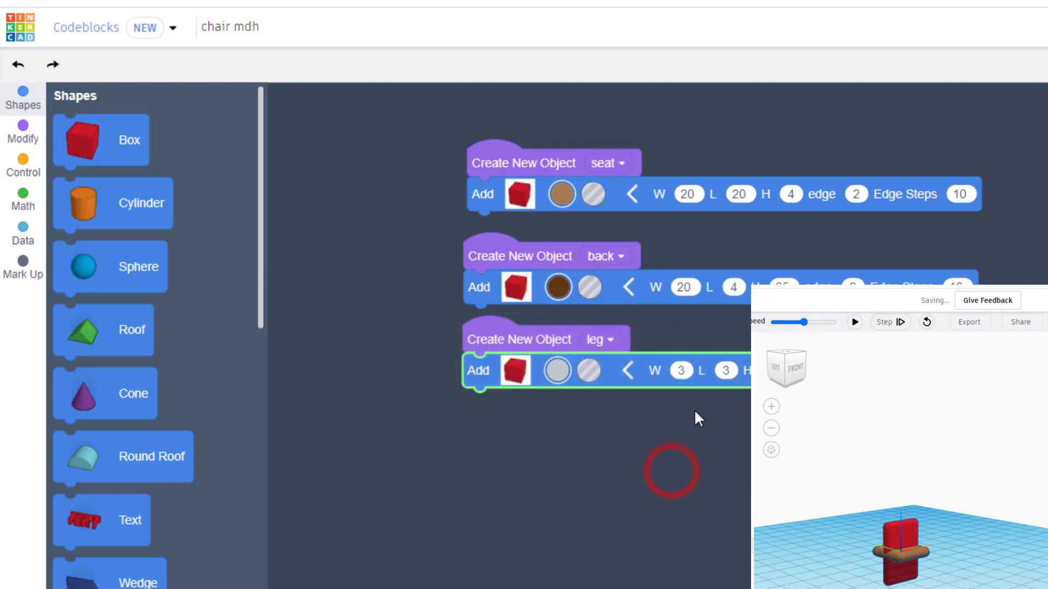
left_click(856, 322)
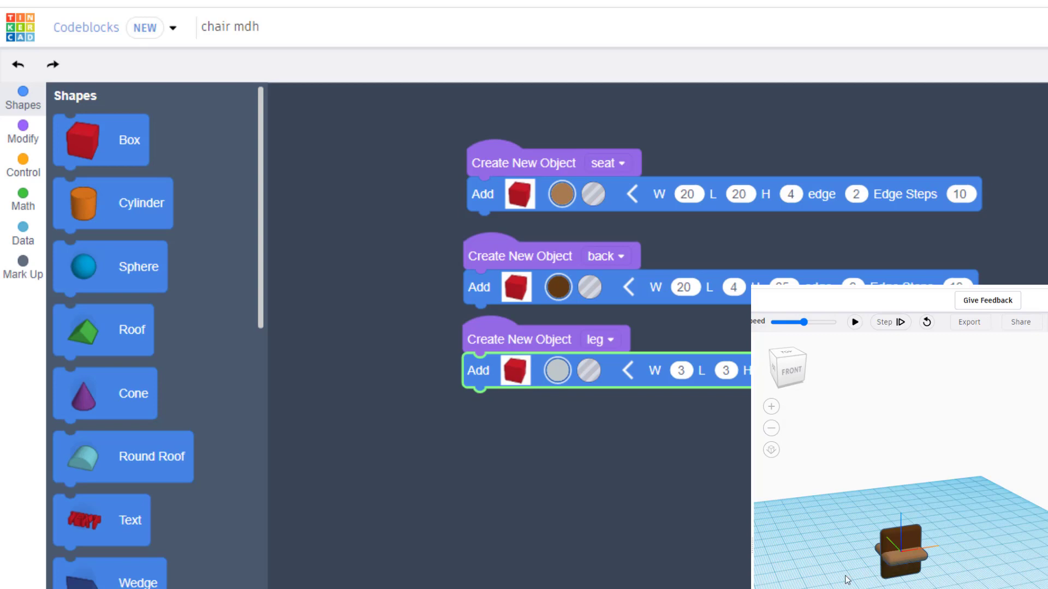
left_click(20, 137)
Add a fourth Create New Object block and name its variable chair.
left_click_drag(68, 137, 491, 430)
left_click(637, 431)
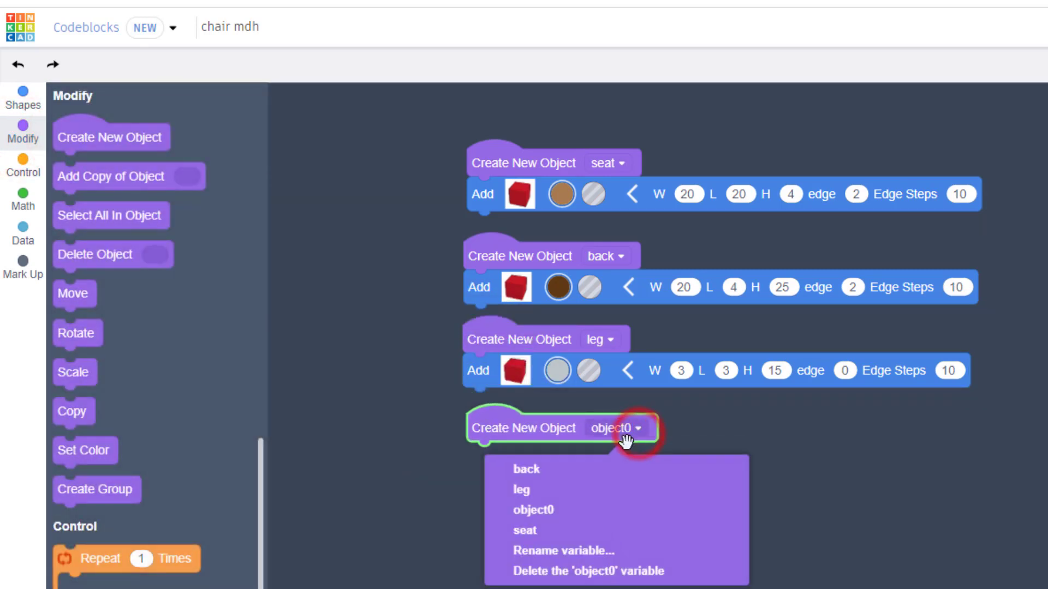
left_click(546, 546)
type("c")
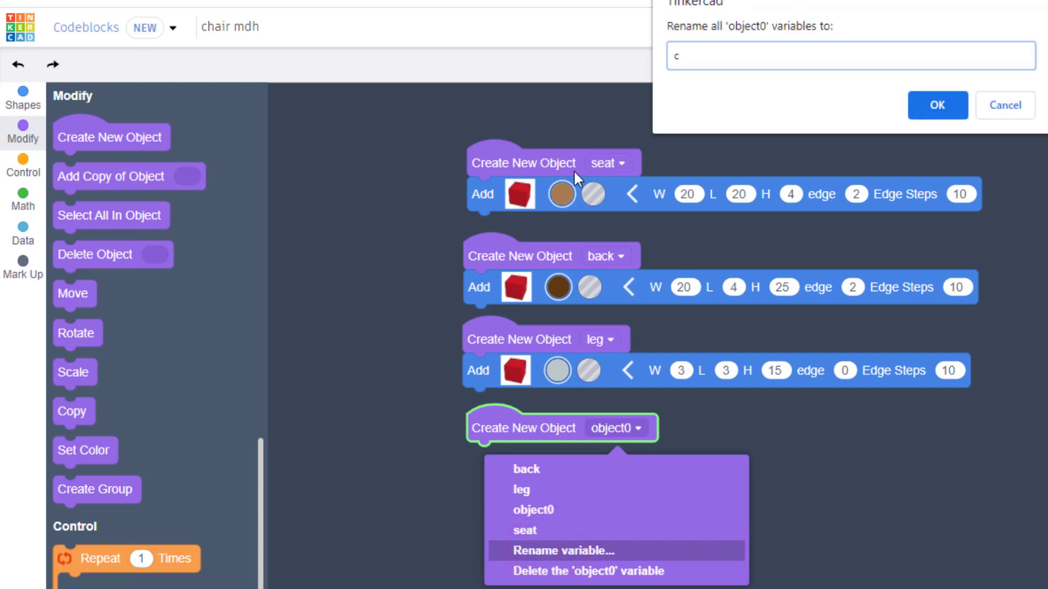
type("hair")
left_click(937, 105)
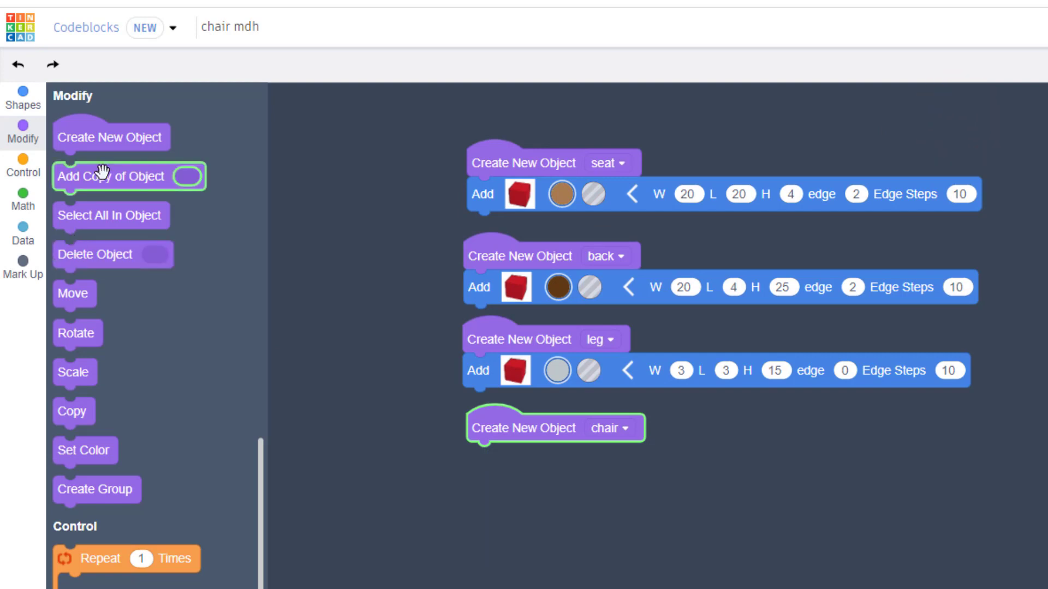
Put an Add Copy of Object block under chair that copies seat.
left_click(79, 177)
left_click_drag(80, 176, 472, 458)
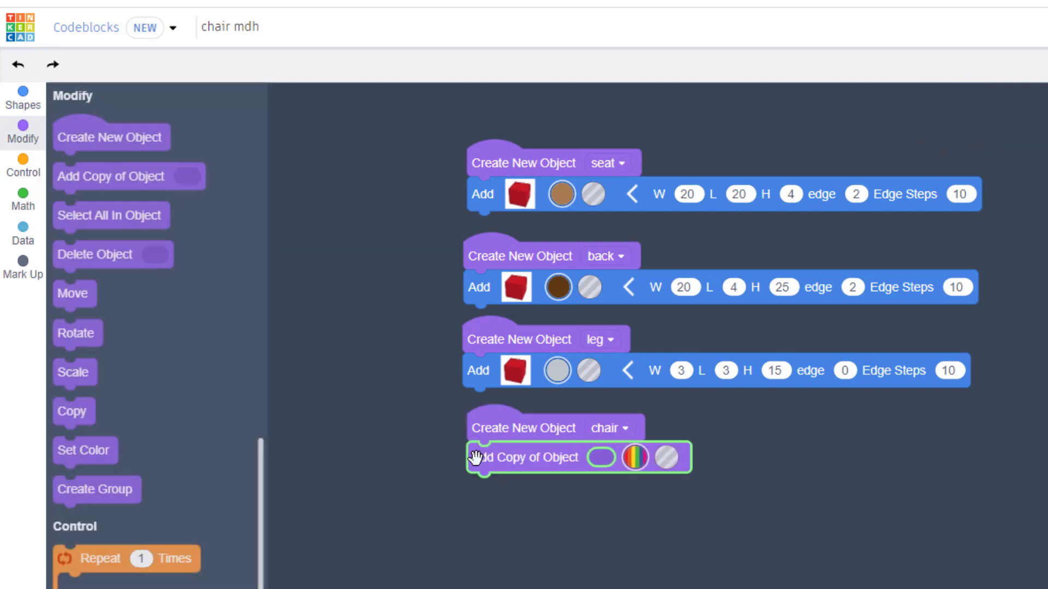
scroll(54, 234, "down", 3)
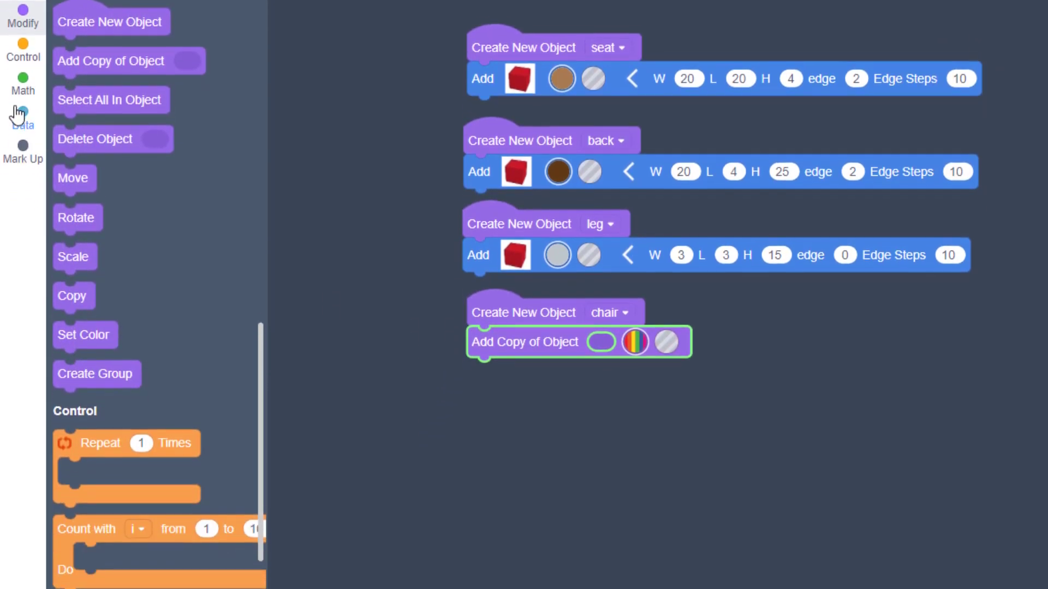
left_click(19, 85)
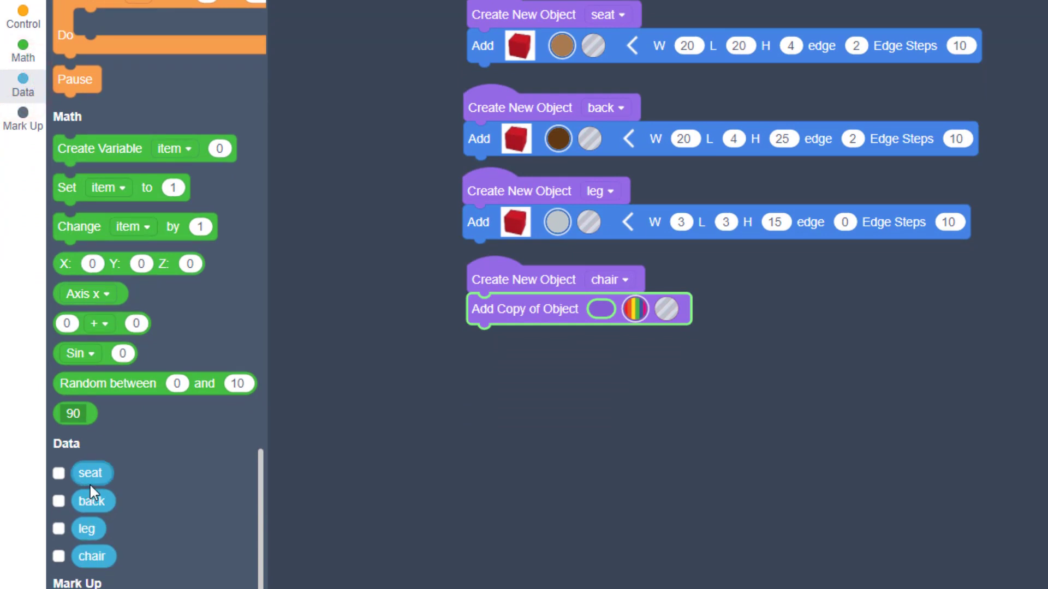
left_click_drag(83, 473, 601, 309)
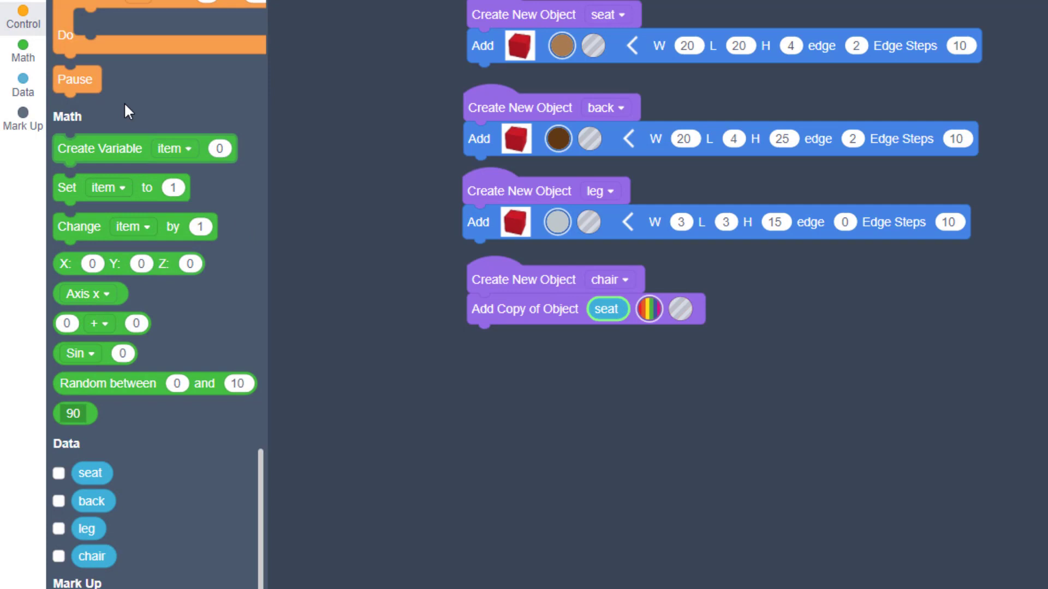
Move the seat copy up 15 on Z and preview the chair.
scroll(40, 42, "up", 3)
left_click(23, 83)
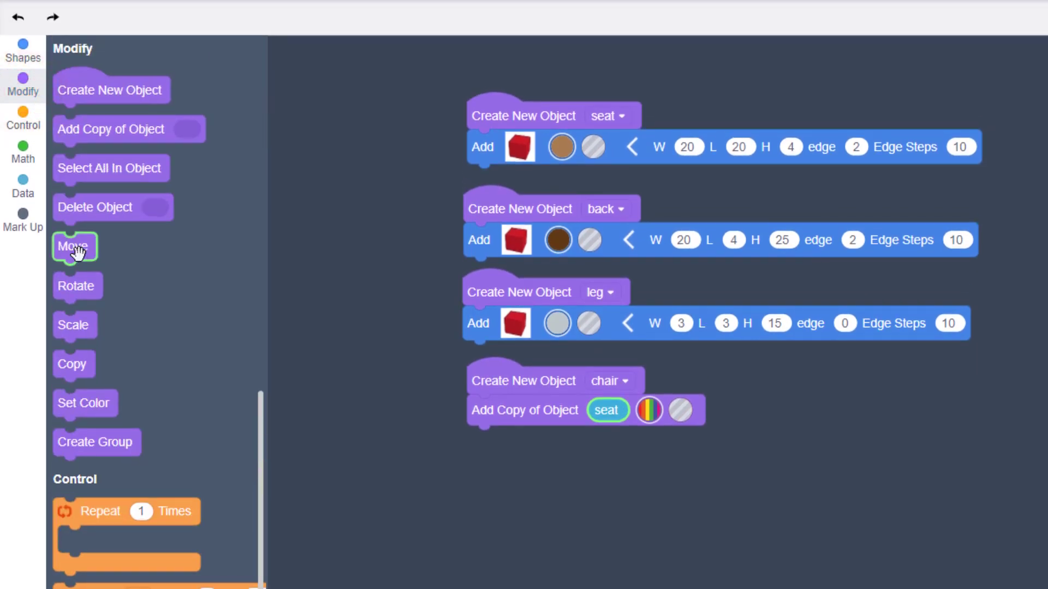
left_click_drag(77, 252, 484, 444)
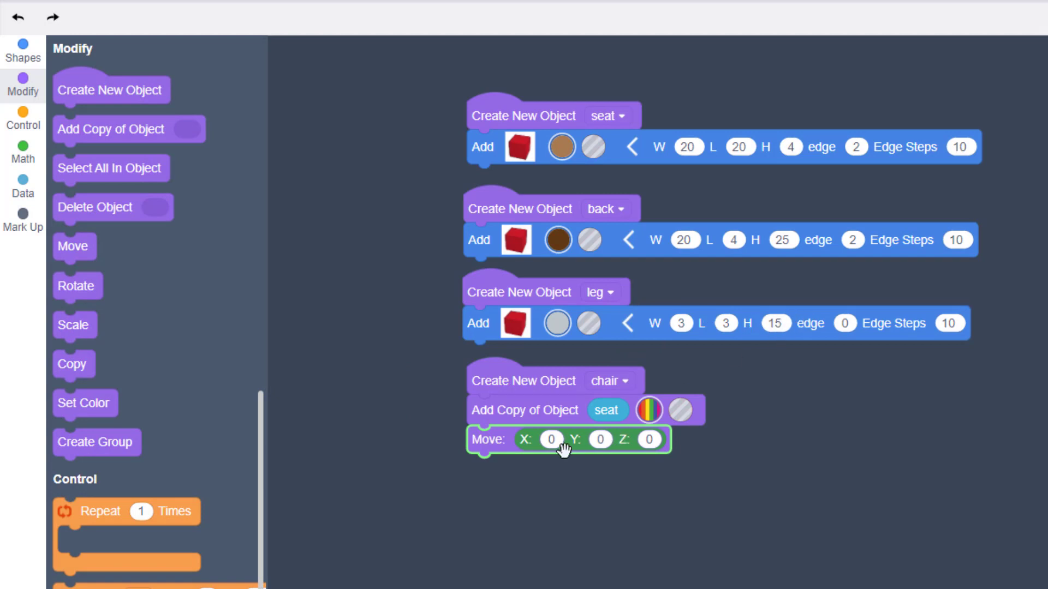
left_click(652, 439)
type("15")
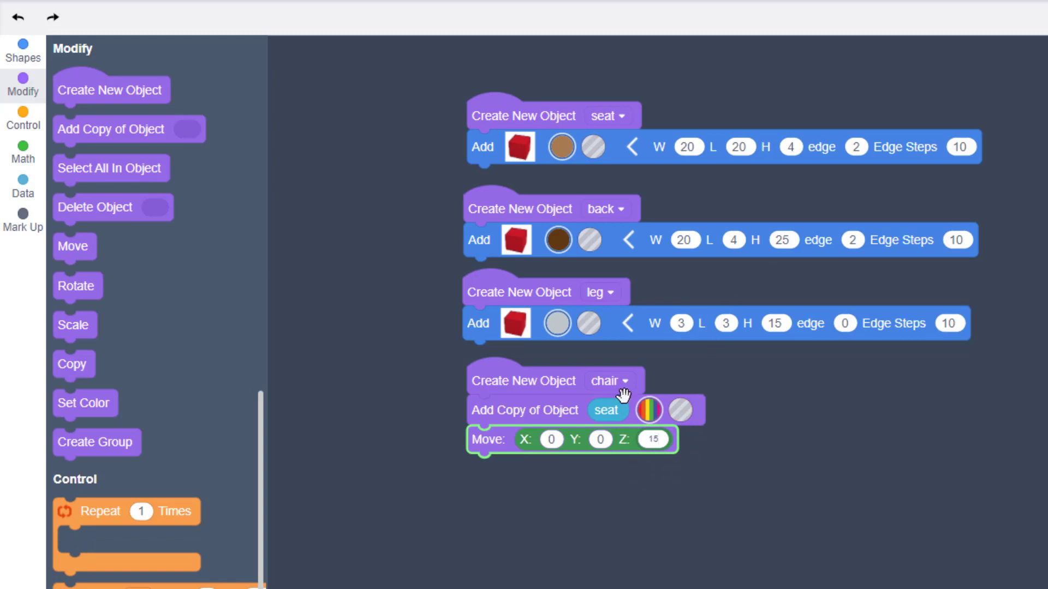
left_click(855, 323)
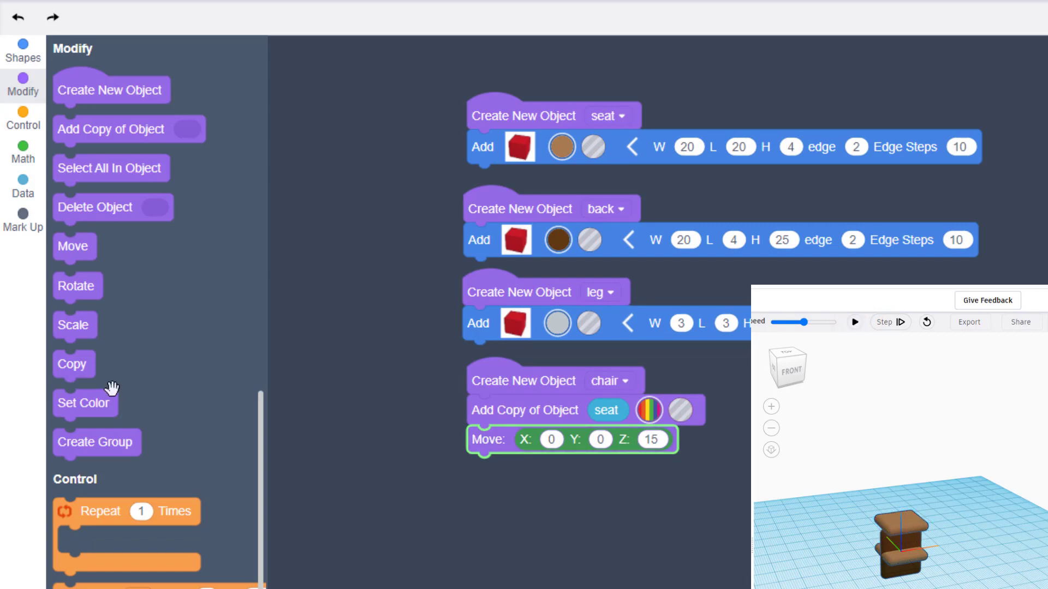
Add a Delete Object block removing the original seat and rerun the preview.
left_click_drag(93, 218, 513, 480)
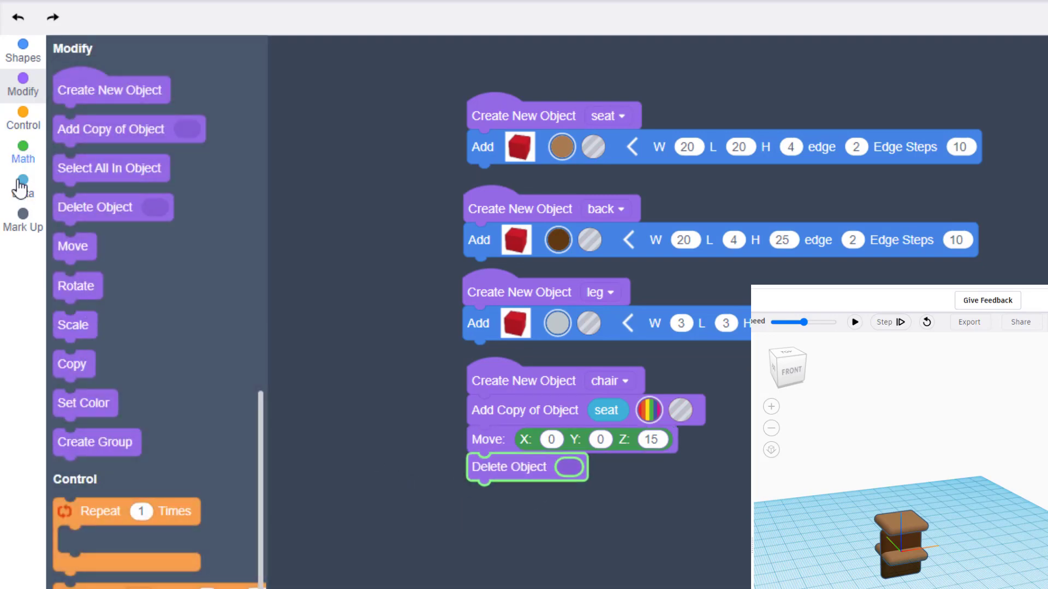
left_click(23, 183)
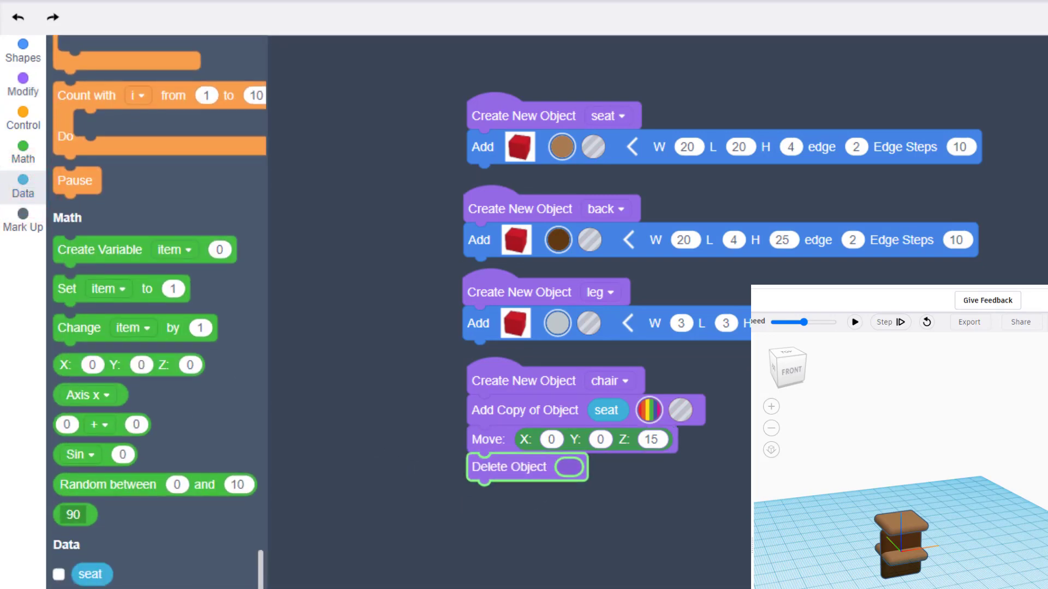
left_click_drag(90, 574, 575, 468)
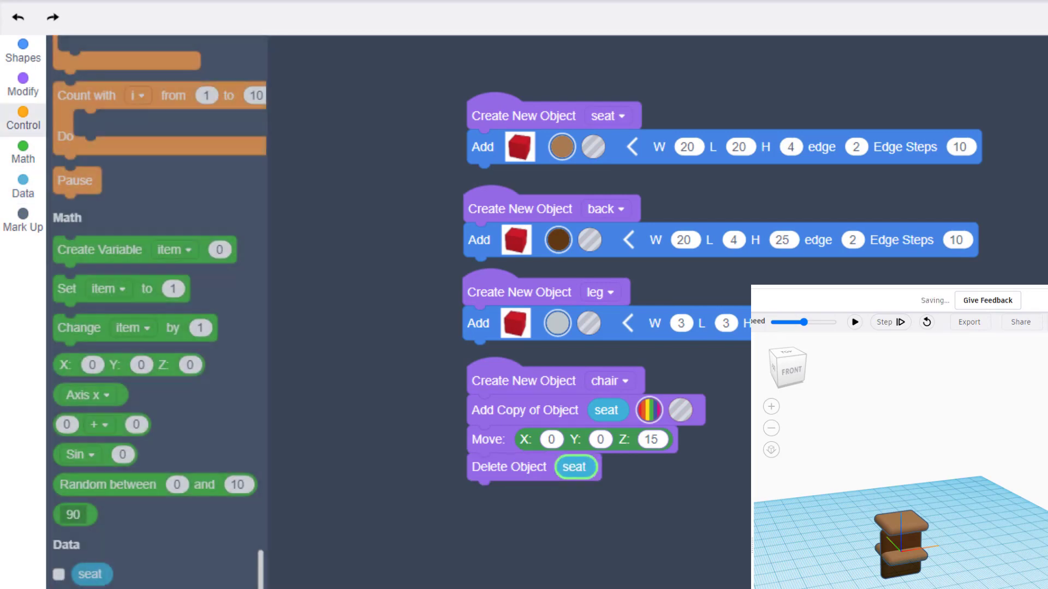
left_click(854, 323)
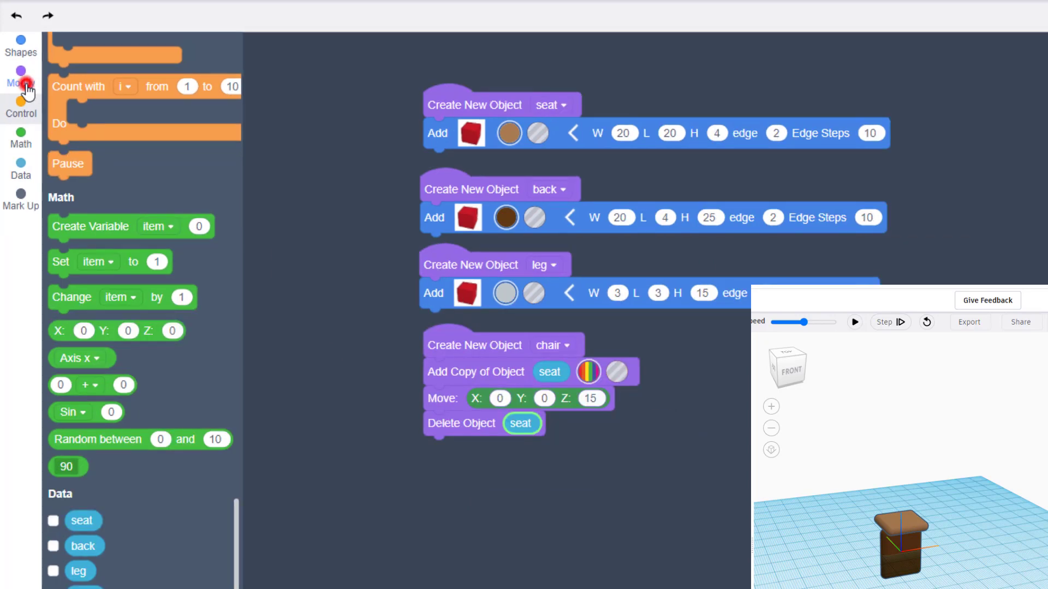
Add an Add Copy of Object block for back to the chair stack.
left_click(23, 82)
left_click_drag(68, 129, 478, 500)
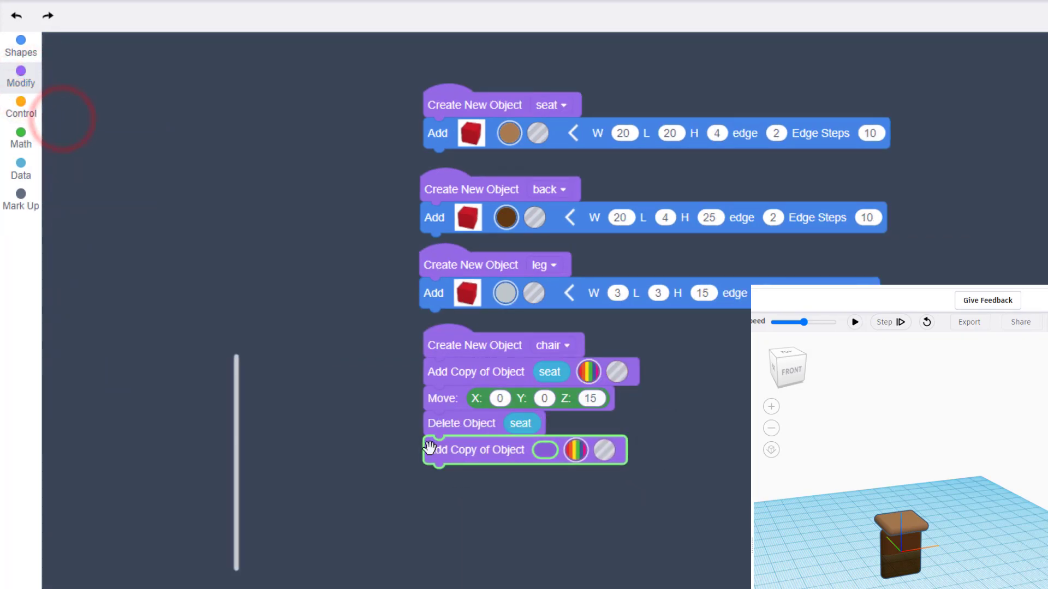
left_click(21, 169)
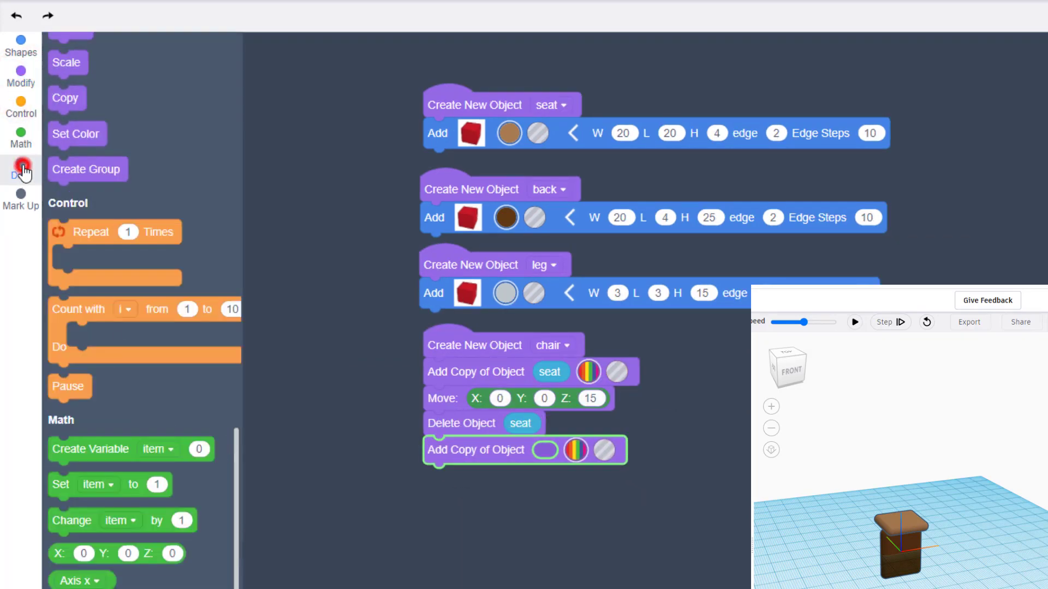
left_click_drag(84, 546, 567, 449)
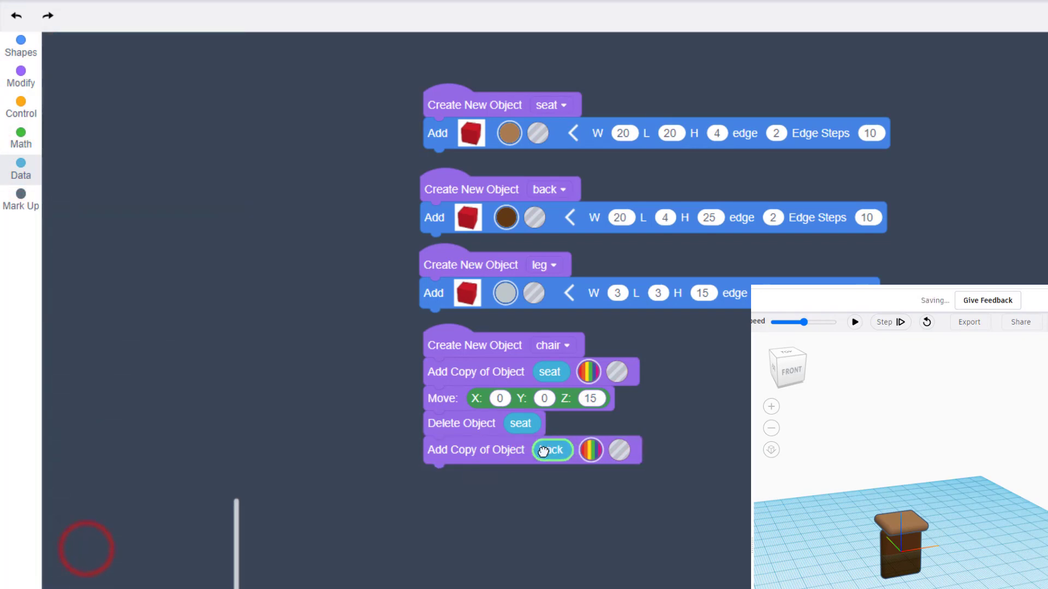
Add a Move block shifting the back copy Y 10 and Z 15, then preview.
left_click(21, 76)
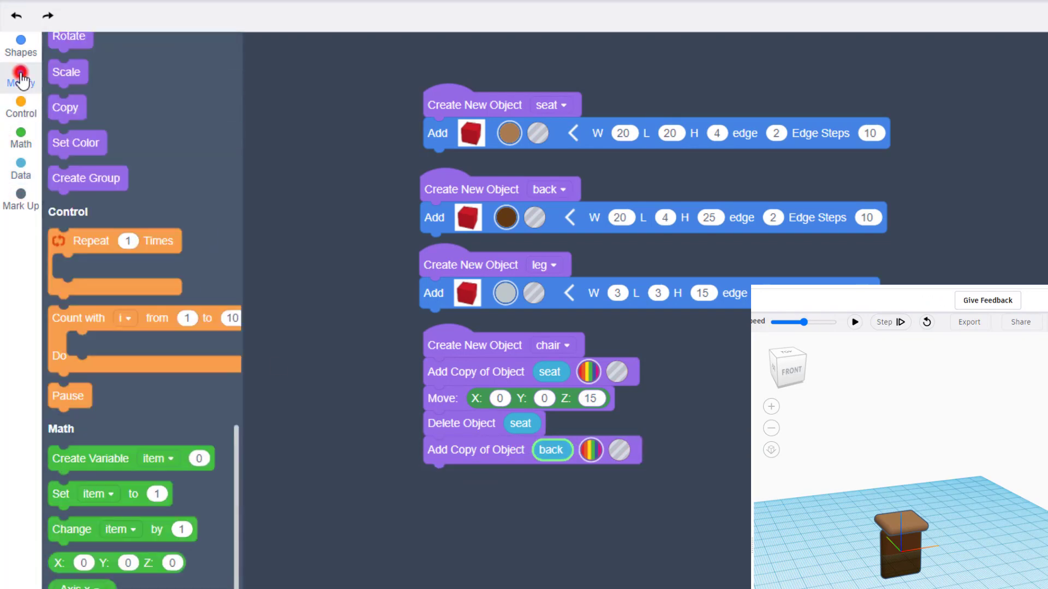
left_click_drag(75, 225, 446, 484)
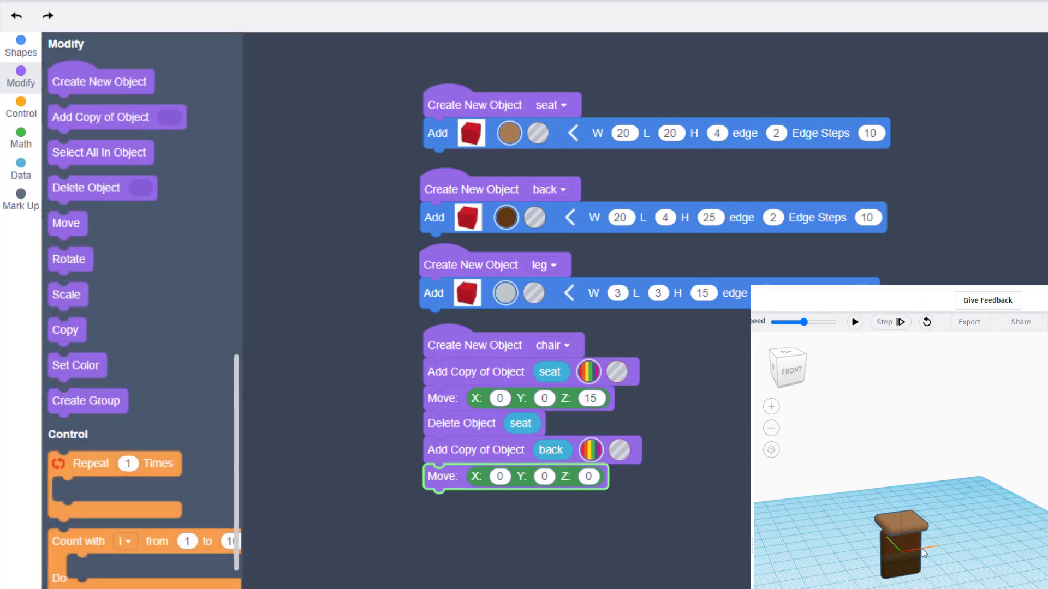
left_click(589, 478)
type("15")
left_click(544, 476)
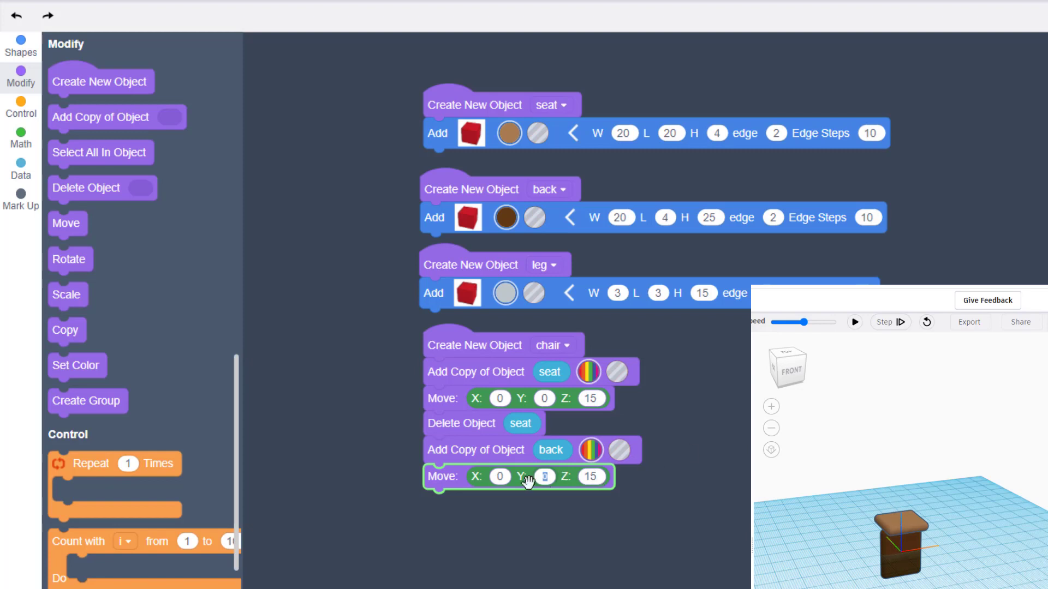
type("10")
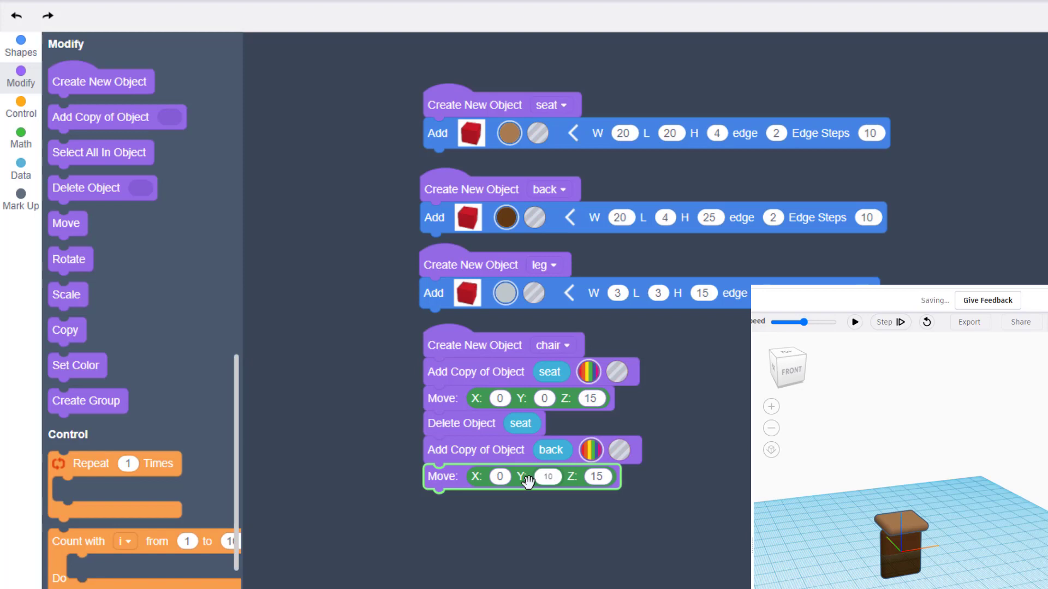
left_click(855, 324)
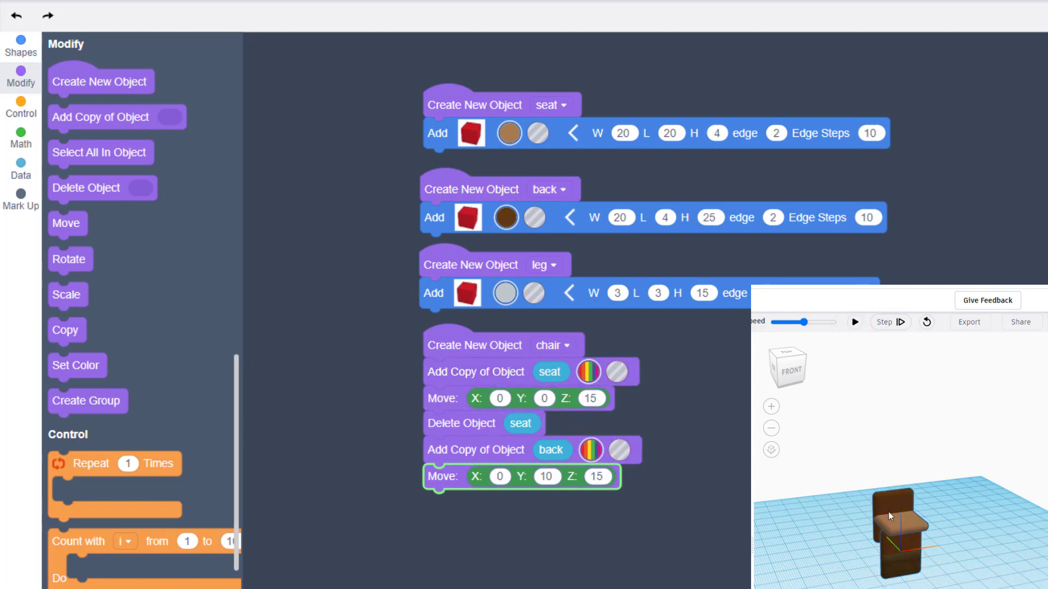
Adjust the back copy's Z offset to 30, preview, then settle on 28.
left_click(596, 476)
type("30")
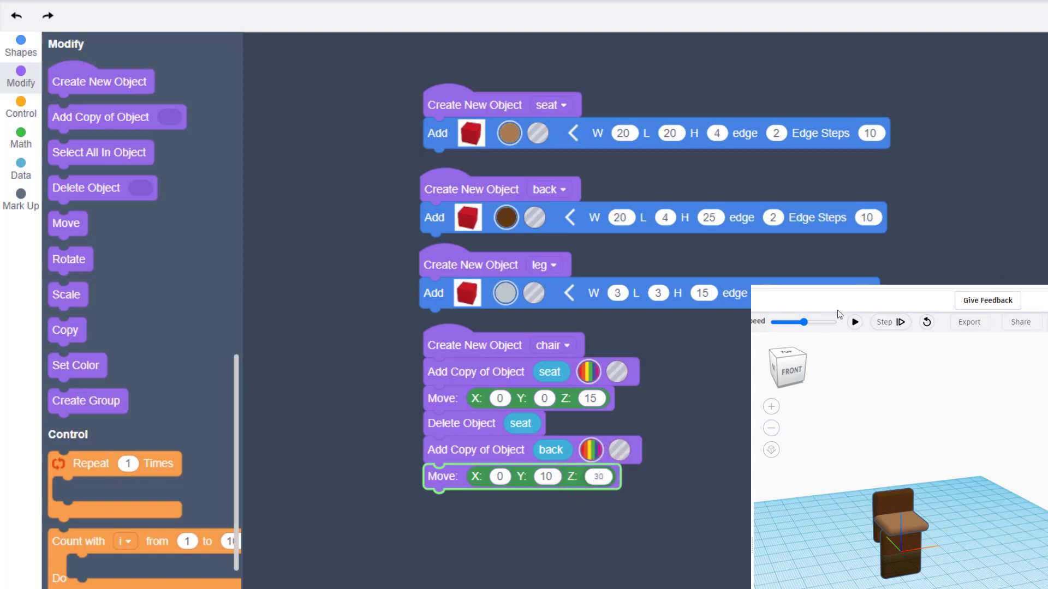
left_click(854, 323)
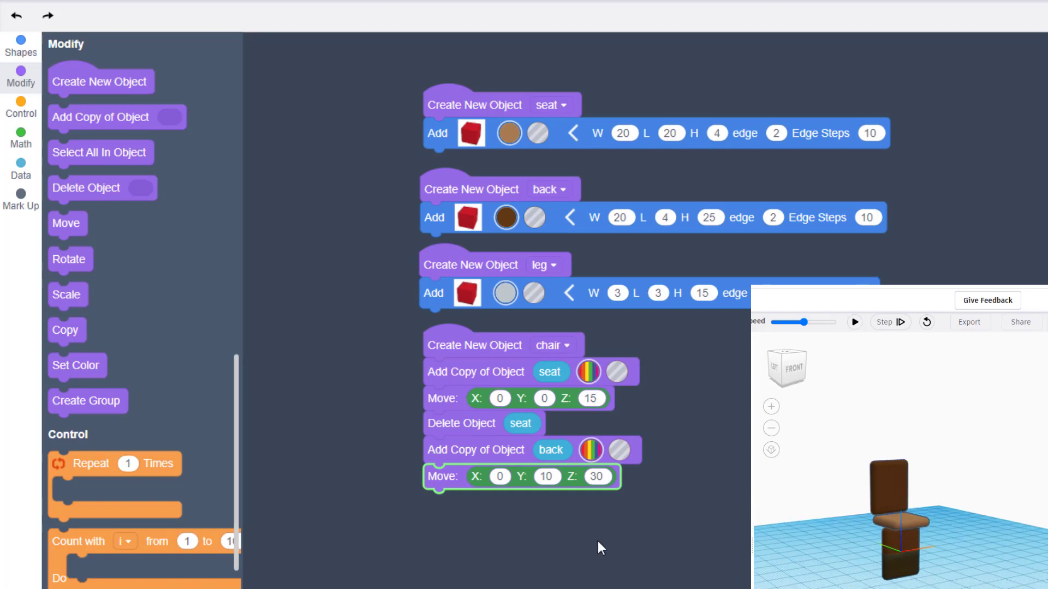
left_click(603, 478)
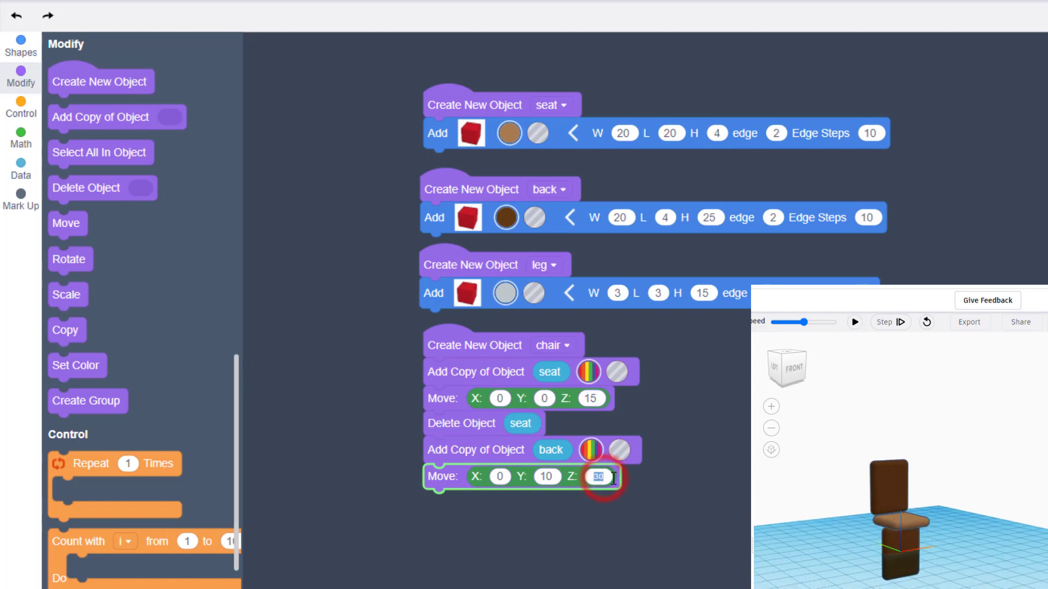
type("28")
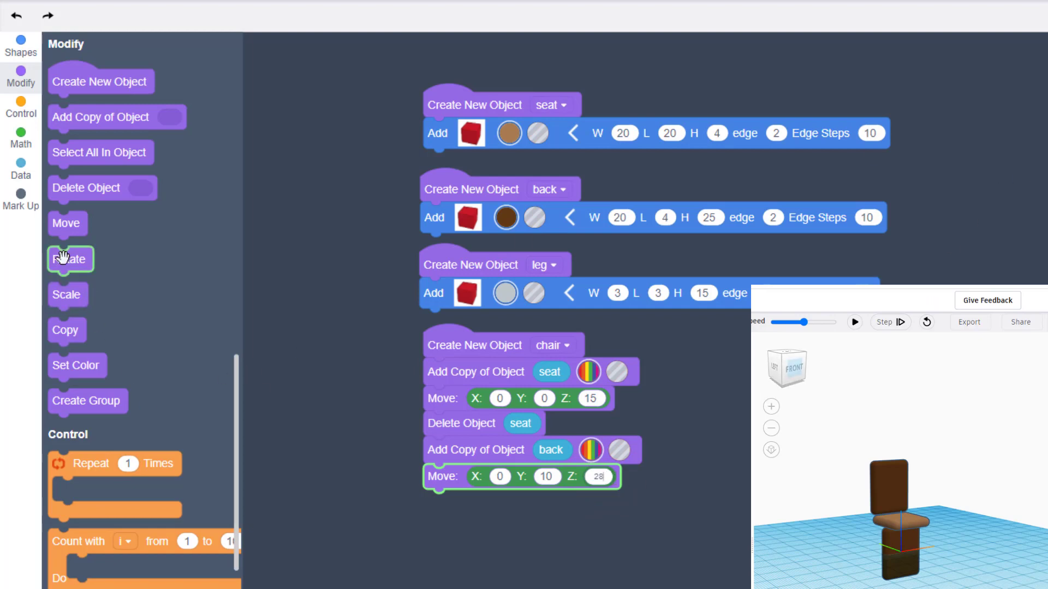
Delete the original back, rerun, and view the finished chair from the front.
left_click_drag(79, 188, 458, 510)
left_click(21, 171)
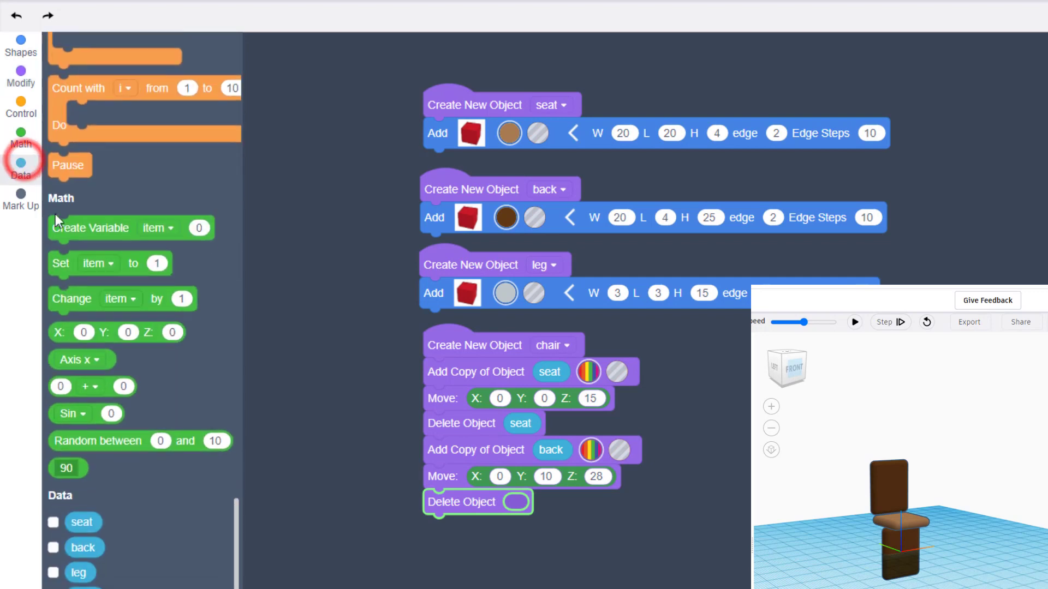
left_click_drag(83, 547, 521, 502)
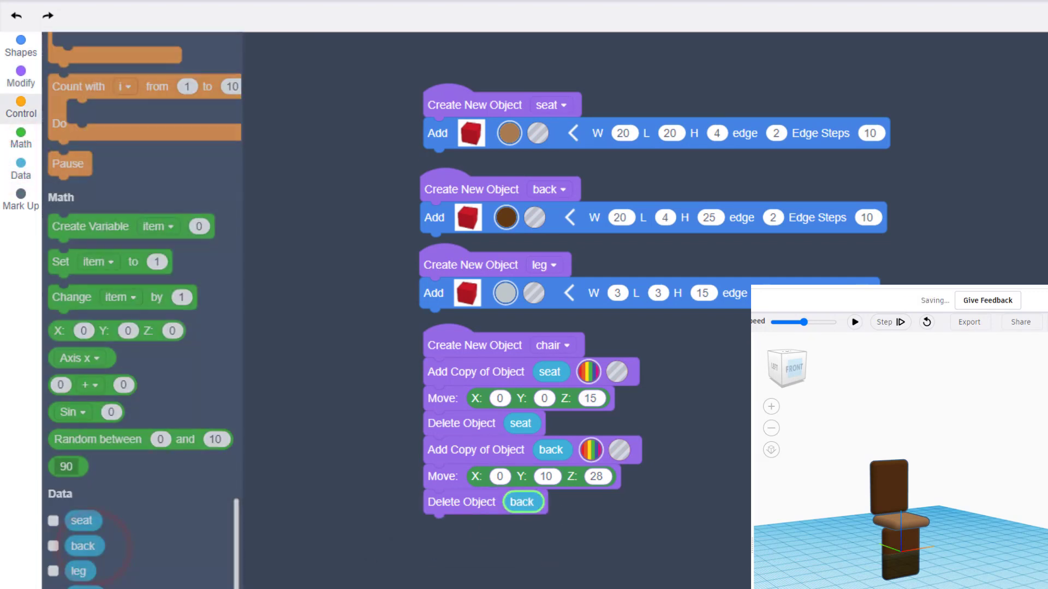
left_click(854, 323)
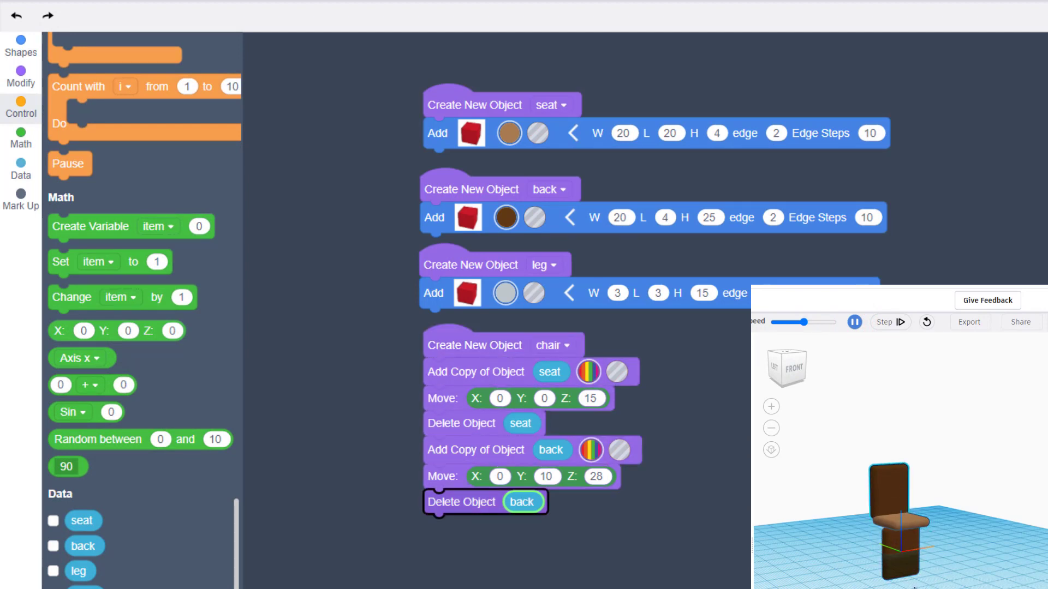
right_click_drag(920, 579, 914, 529)
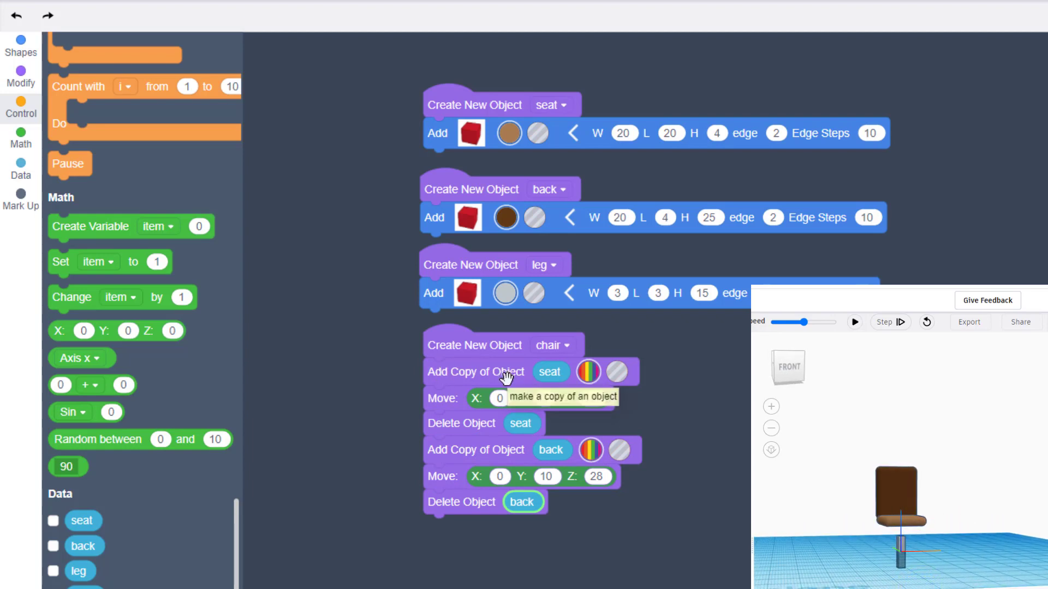
Add a Move block under the leg's Add block with Z 7.5 and rerun the preview.
left_click_drag(461, 341, 465, 378)
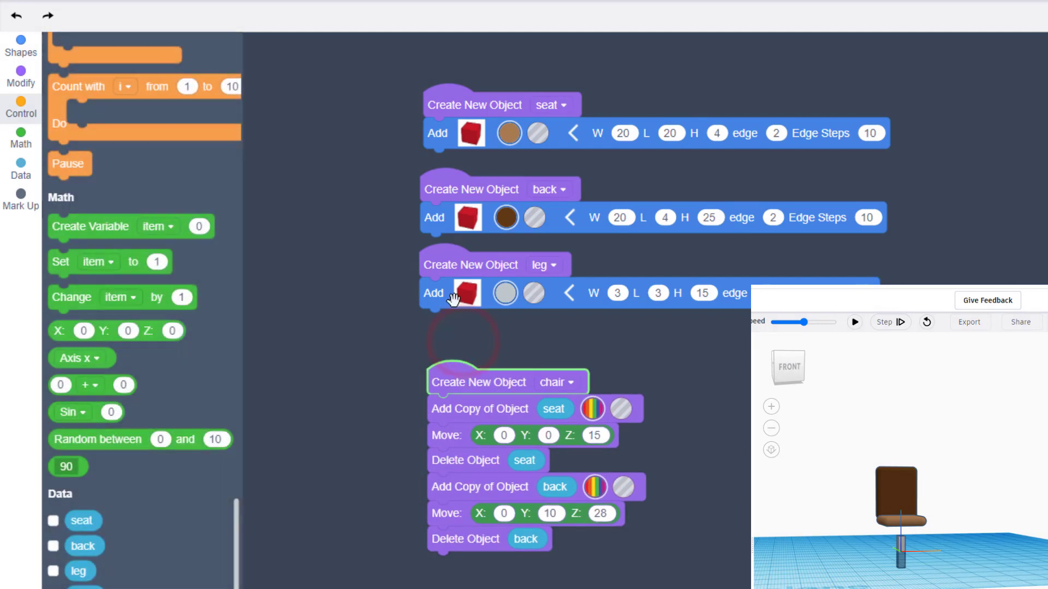
left_click(20, 77)
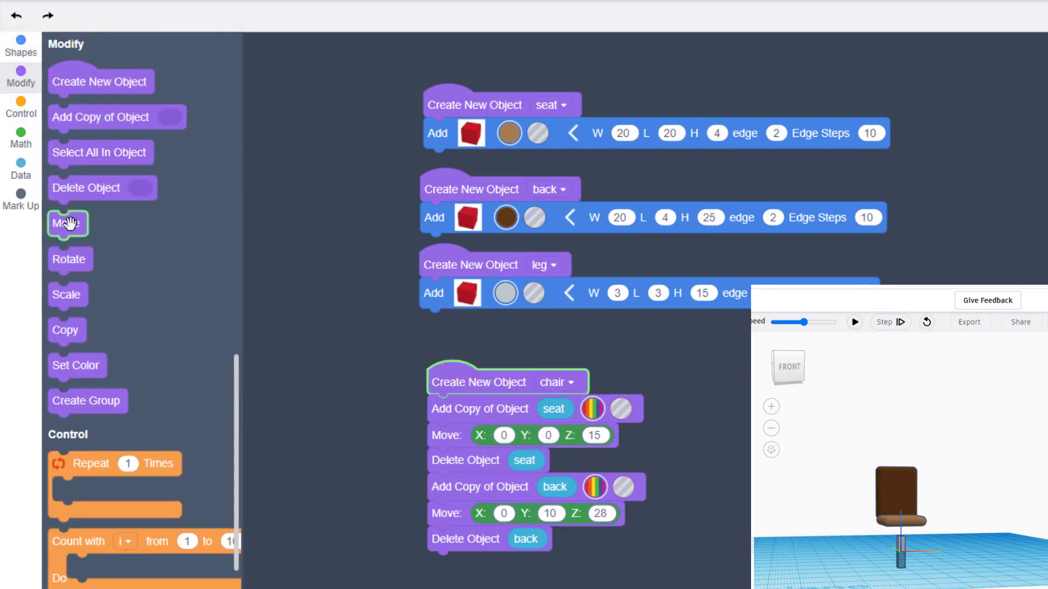
left_click_drag(70, 222, 440, 322)
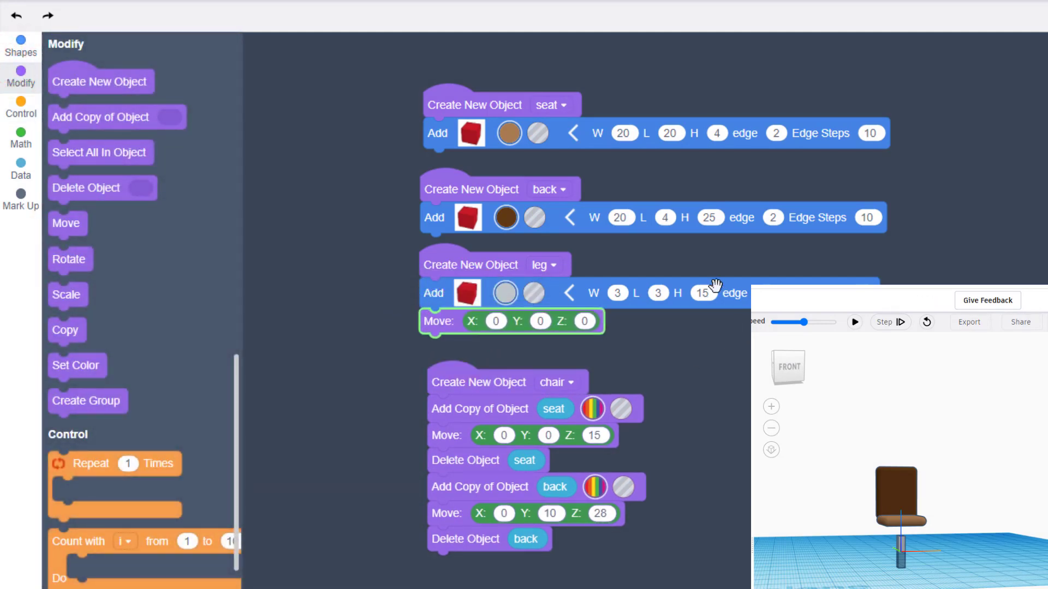
left_click(585, 322)
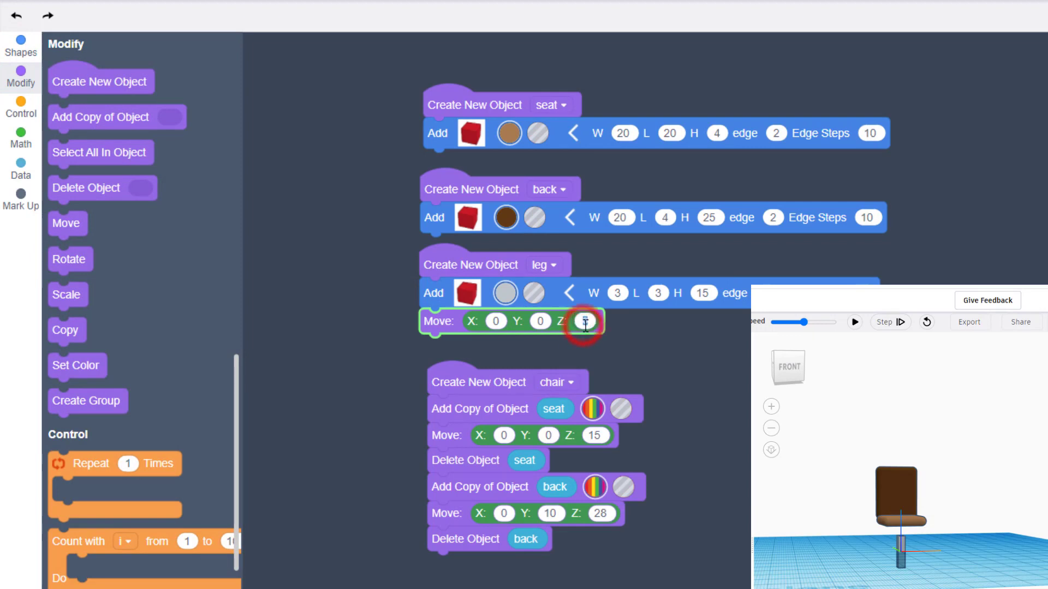
type("7.5")
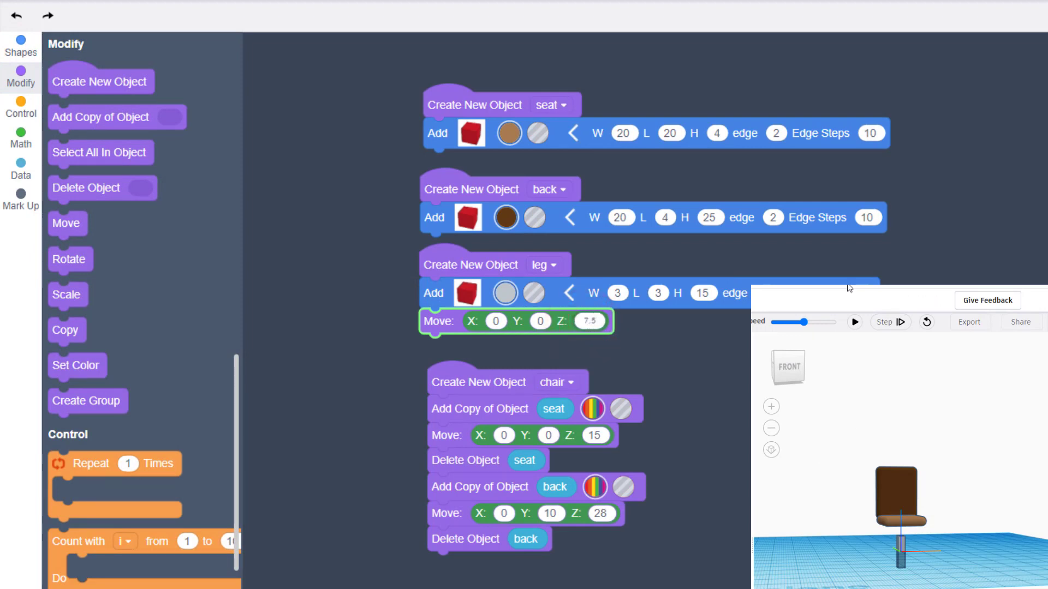
left_click(853, 322)
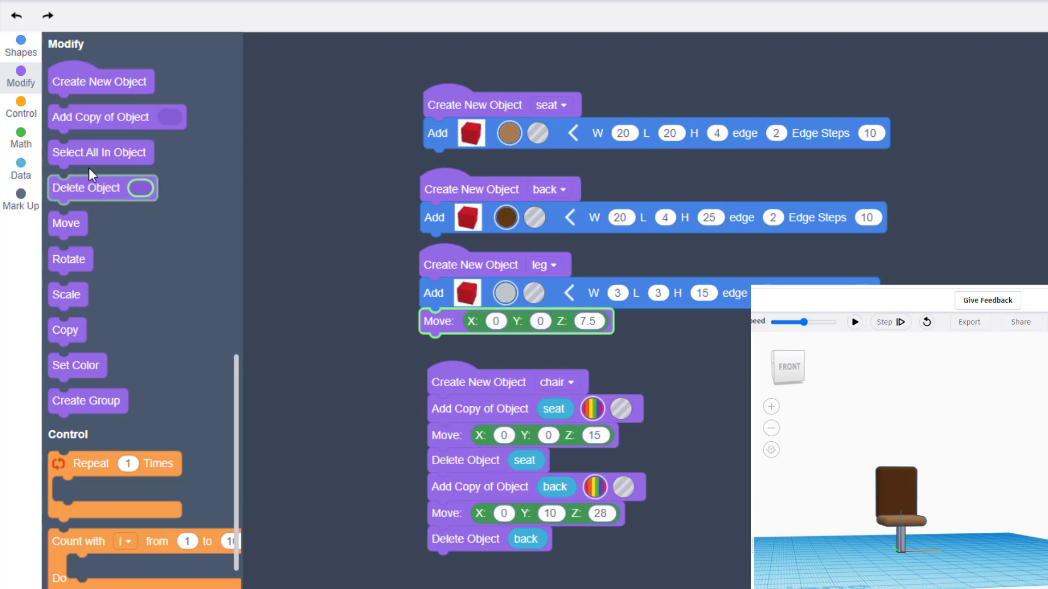
Add an Add Copy of Object block for the leg variable, with a Move block beneath it.
scroll(164, 120, "up", 4)
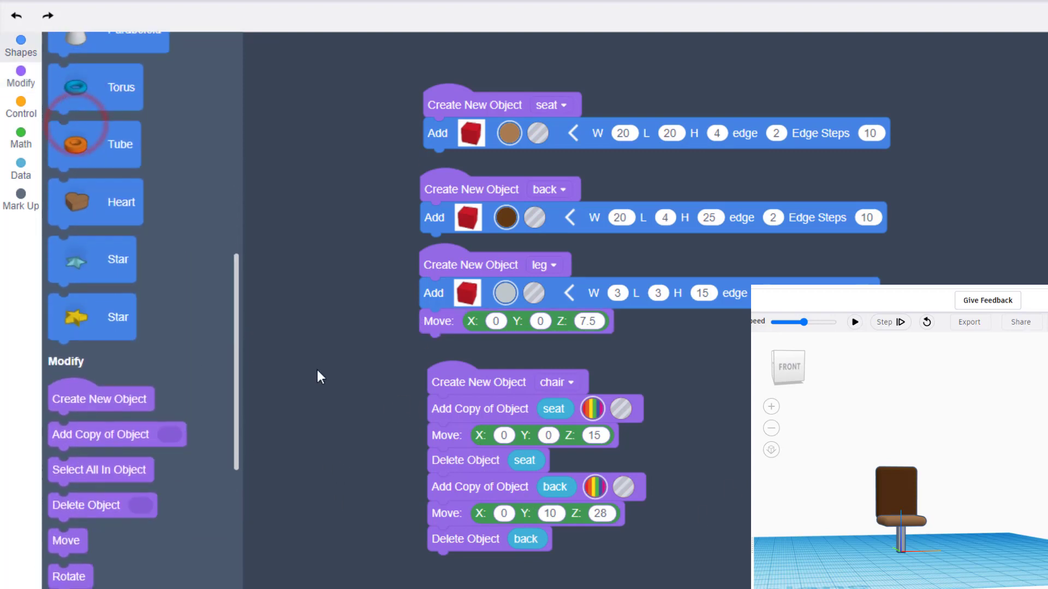
scroll(318, 374, "down", 5)
left_click_drag(80, 195, 456, 568)
left_click_drag(66, 302, 446, 587)
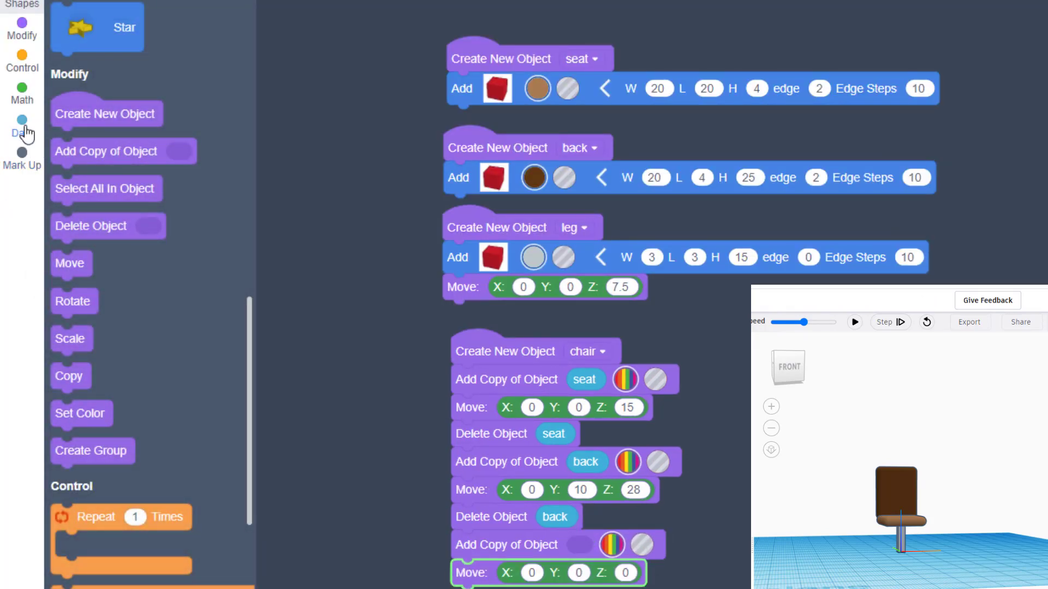
left_click(25, 131)
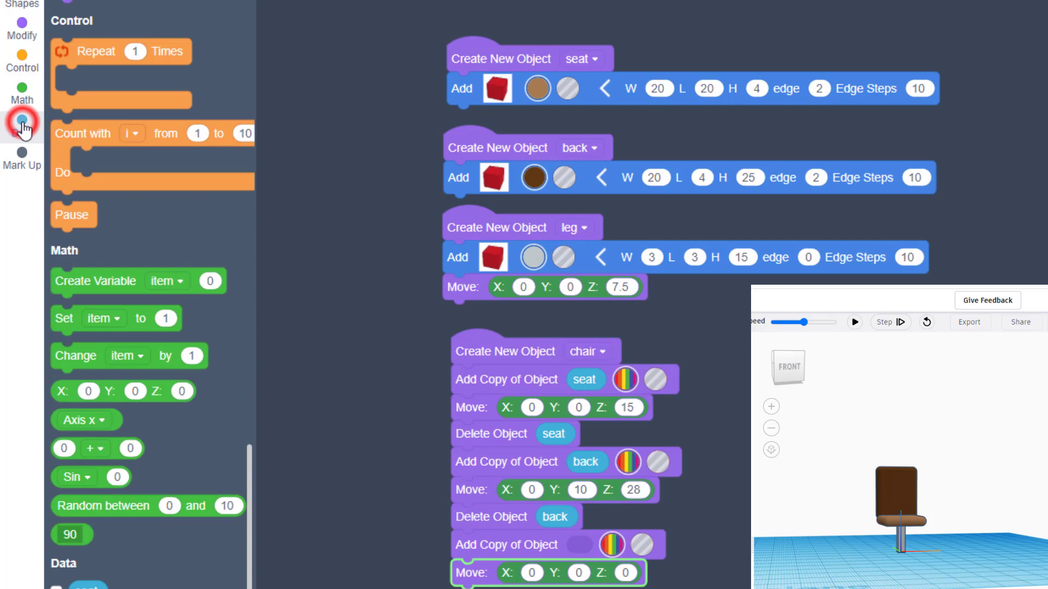
left_click_drag(87, 552, 595, 552)
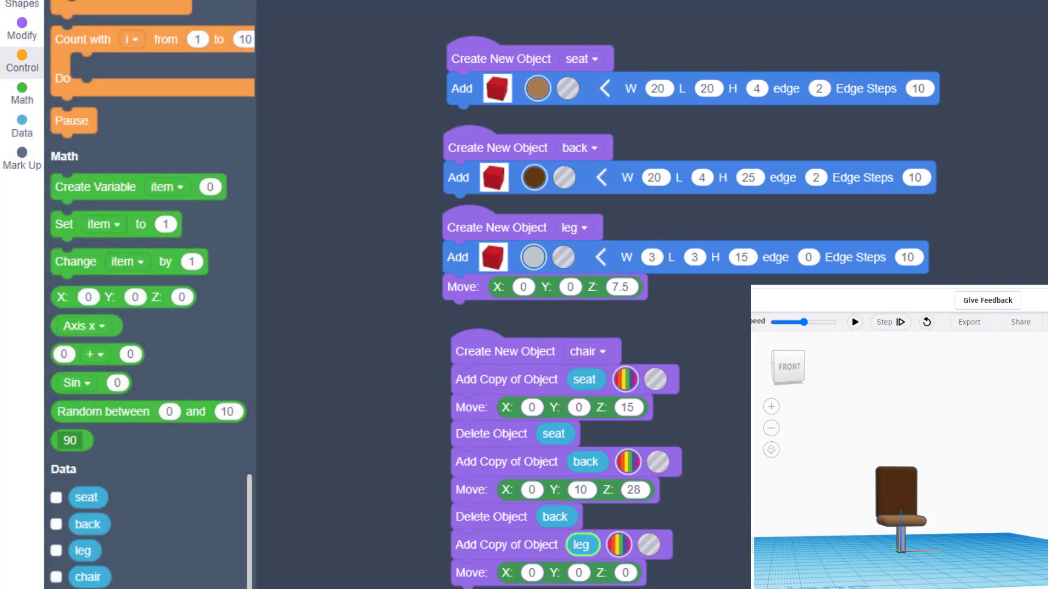
left_click_drag(833, 548, 902, 512)
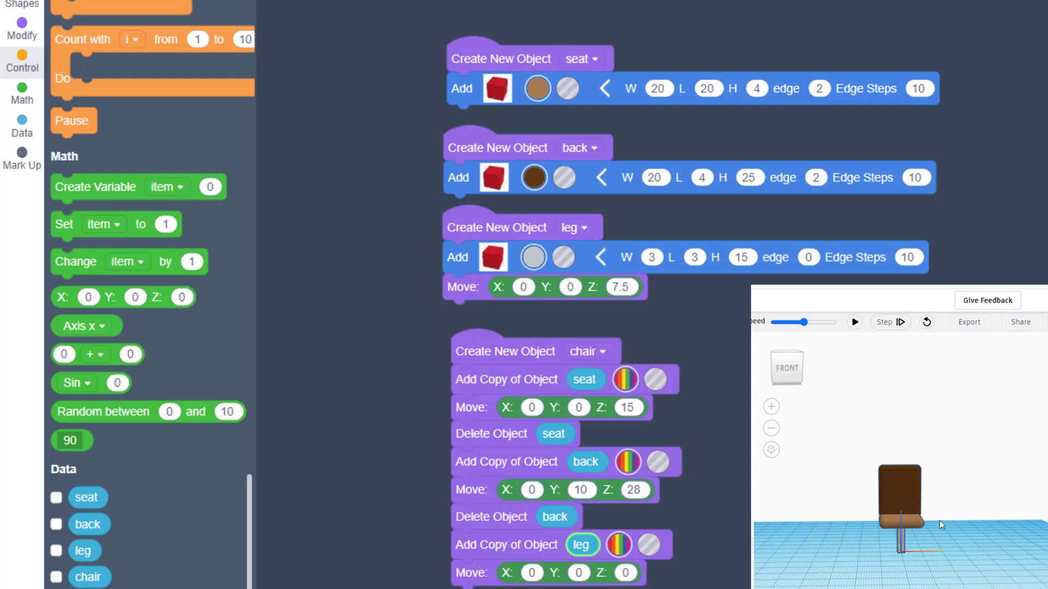
Set the leg copy's Move to X 8 and Y 8, rebuilding the chair.
left_click(532, 573)
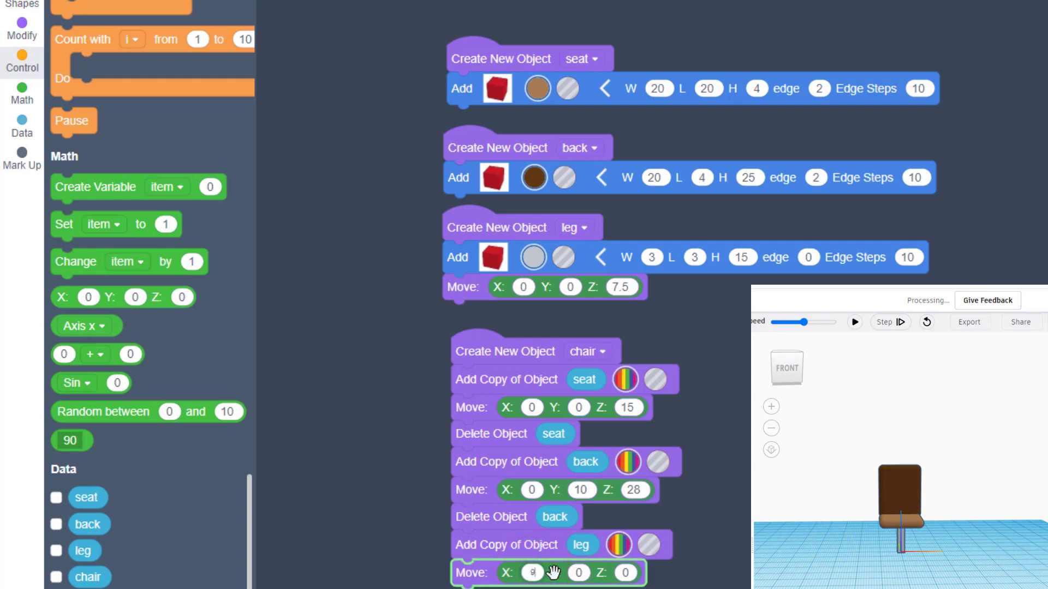
left_click(580, 573)
left_click(854, 323)
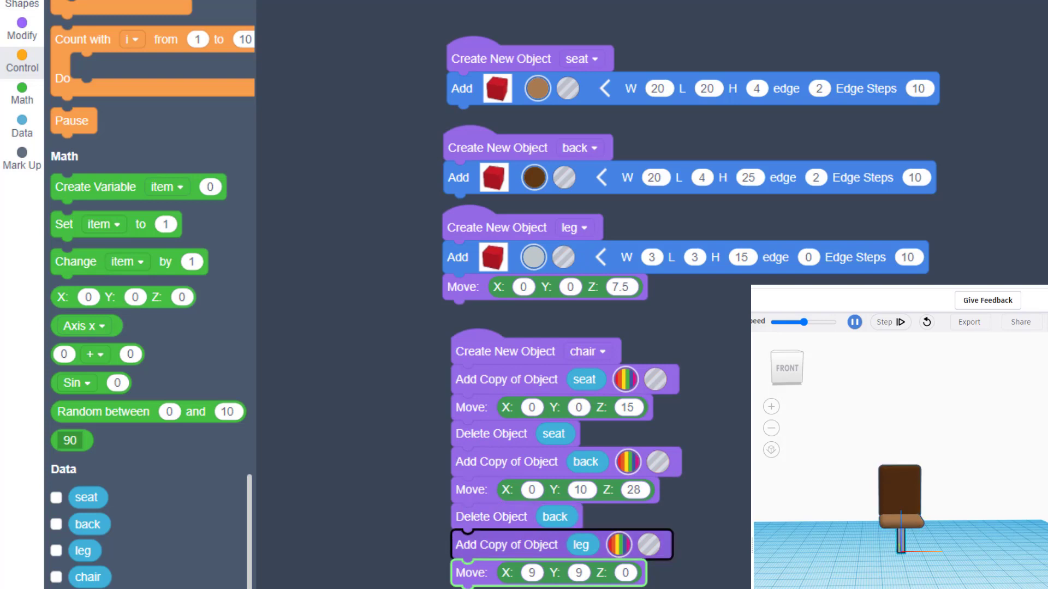
left_click_drag(888, 573, 781, 573)
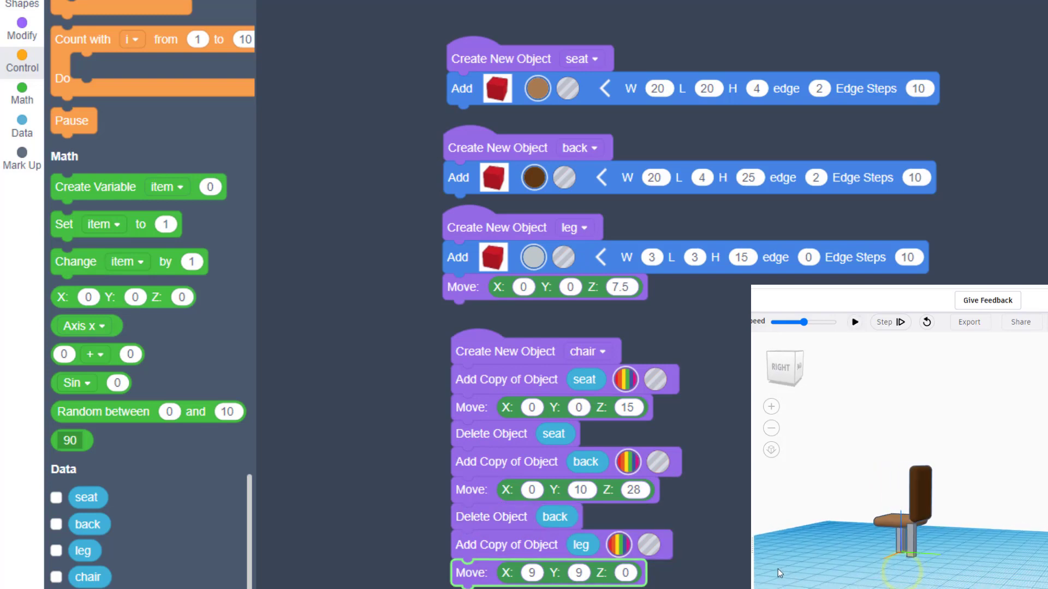
left_click_drag(884, 570, 927, 570)
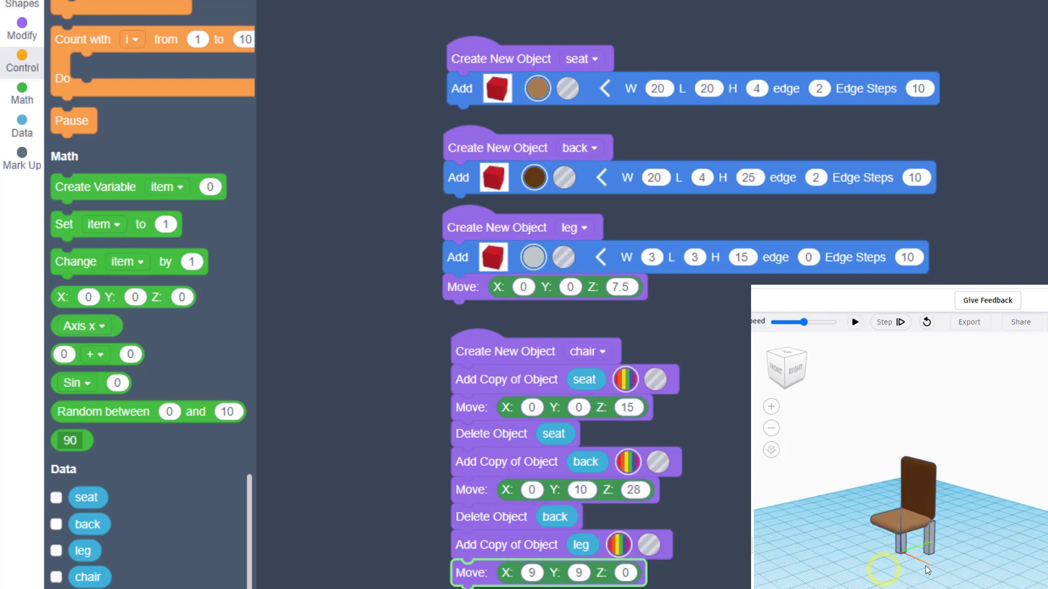
type("8")
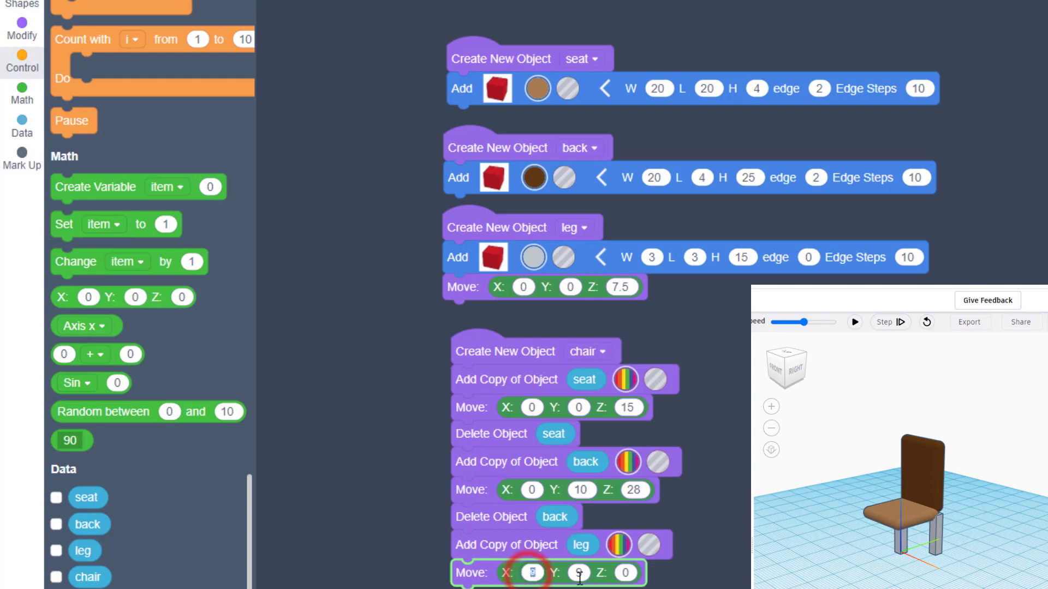
left_click(579, 573)
type("8")
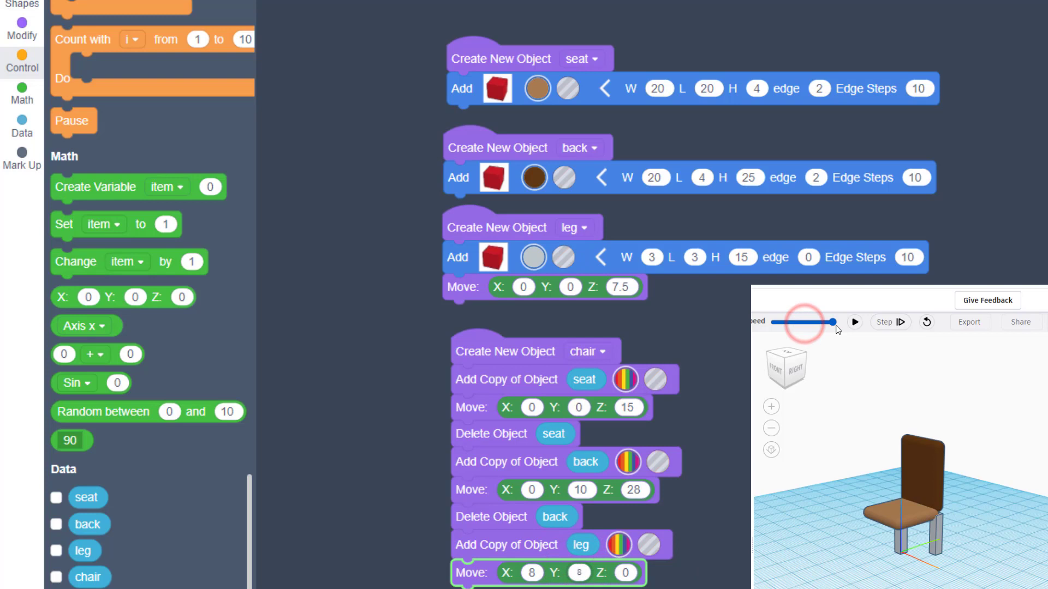
Give the leg box an edge of 2 and Edge Steps of 3.
left_click(855, 322)
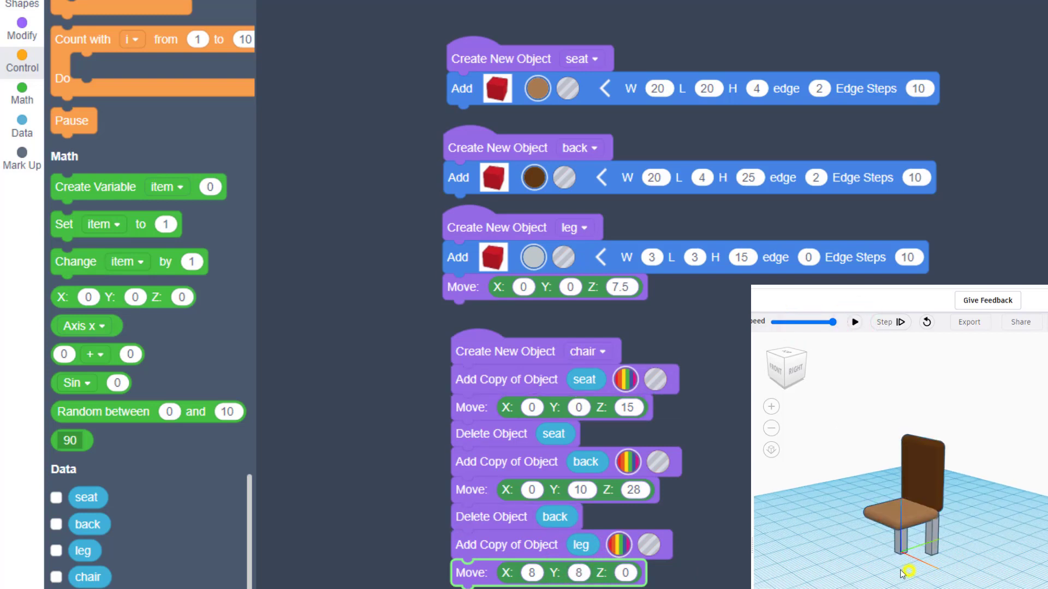
left_click_drag(901, 573, 890, 518)
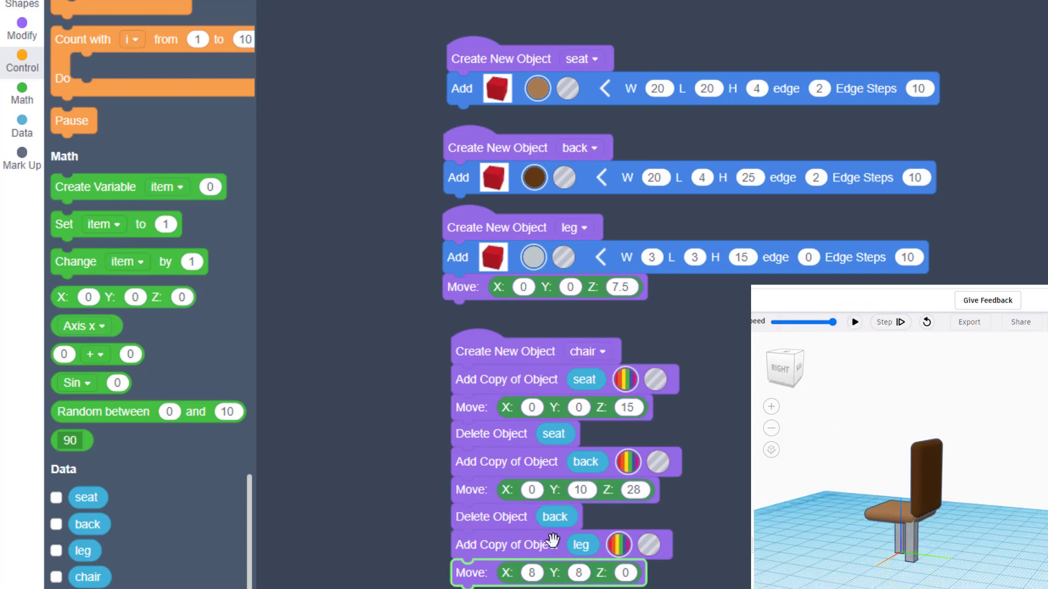
left_click(809, 257)
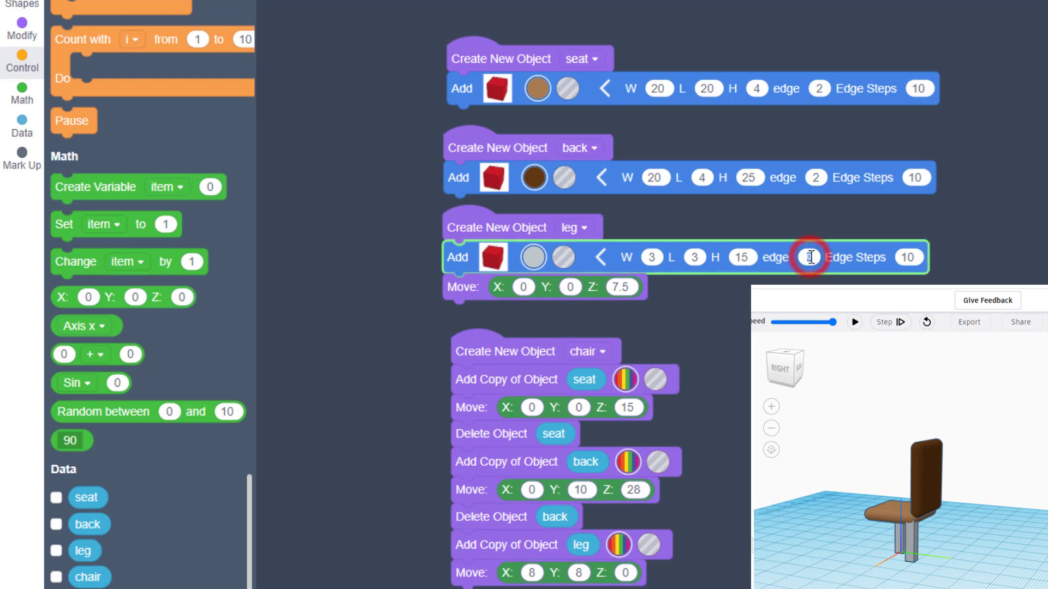
type("2")
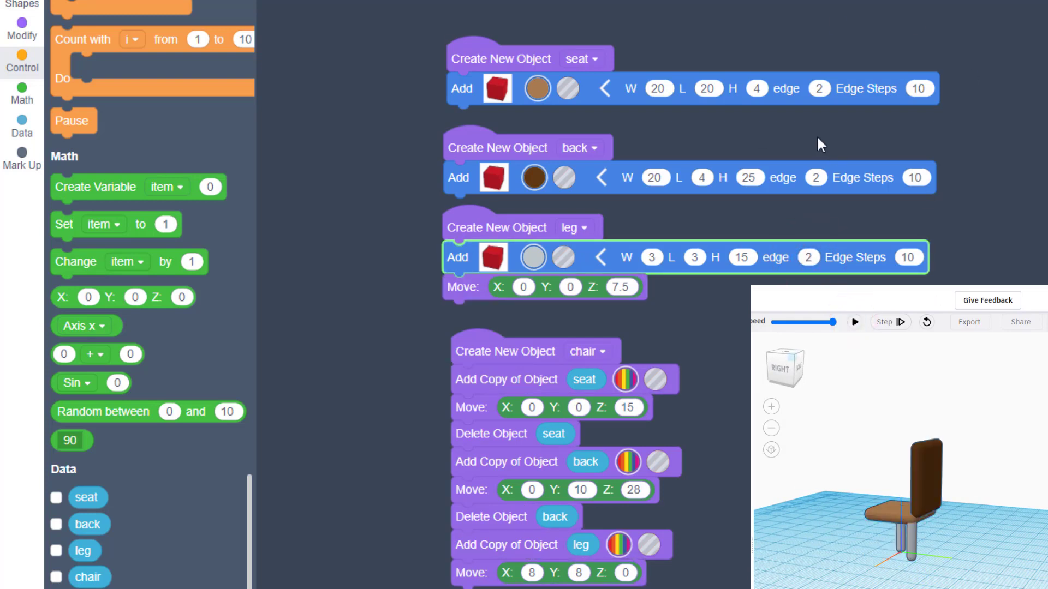
left_click(908, 257)
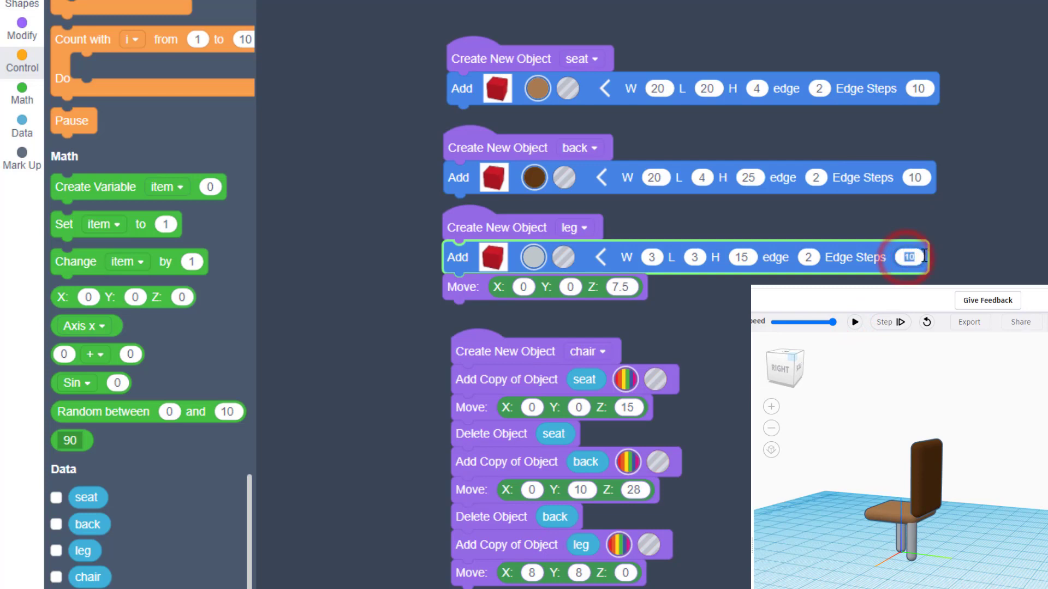
type("3")
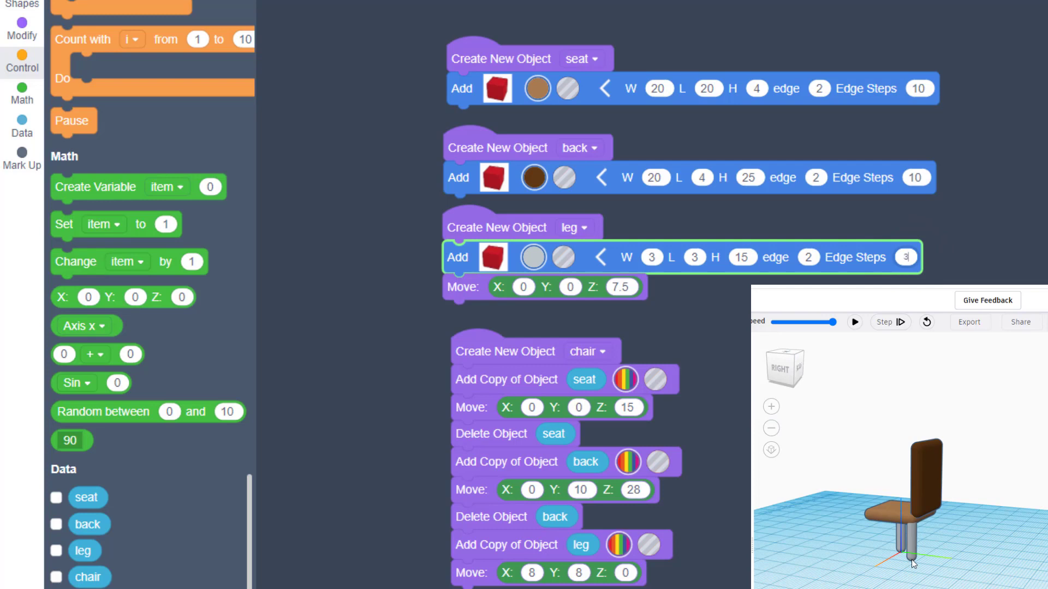
Preview the rounded leg, then change Edge Steps to 2 and rerun.
left_click(855, 322)
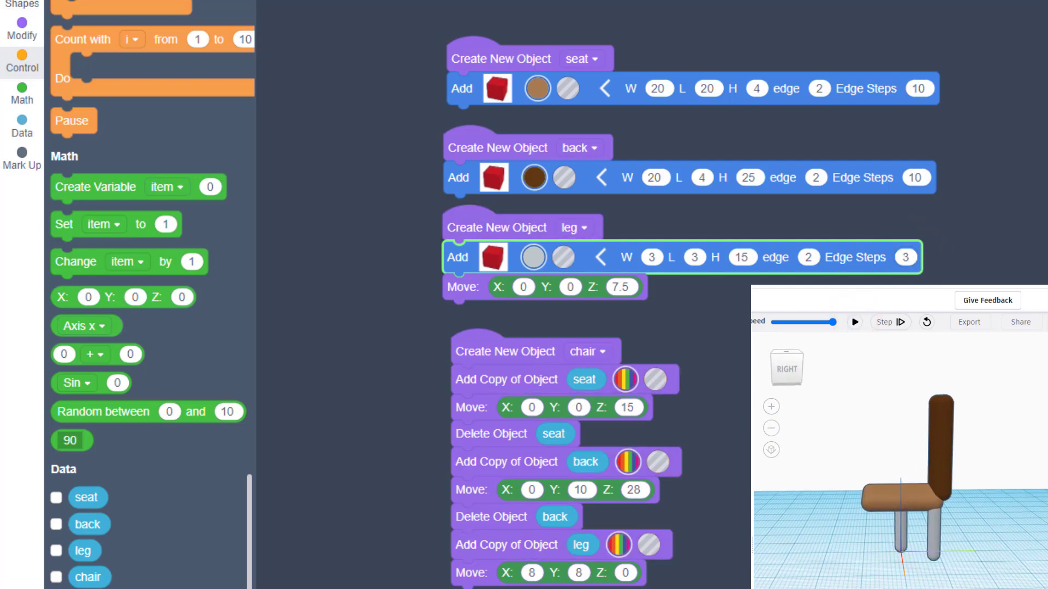
right_click_drag(936, 578, 782, 561)
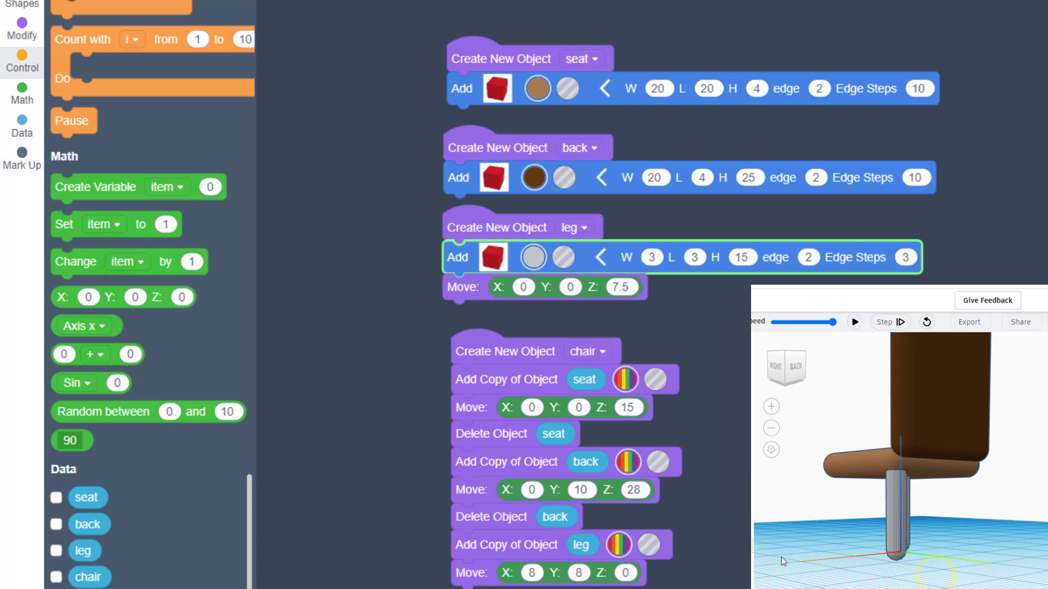
left_click(904, 258)
left_click(850, 327)
right_click_drag(866, 570, 908, 580)
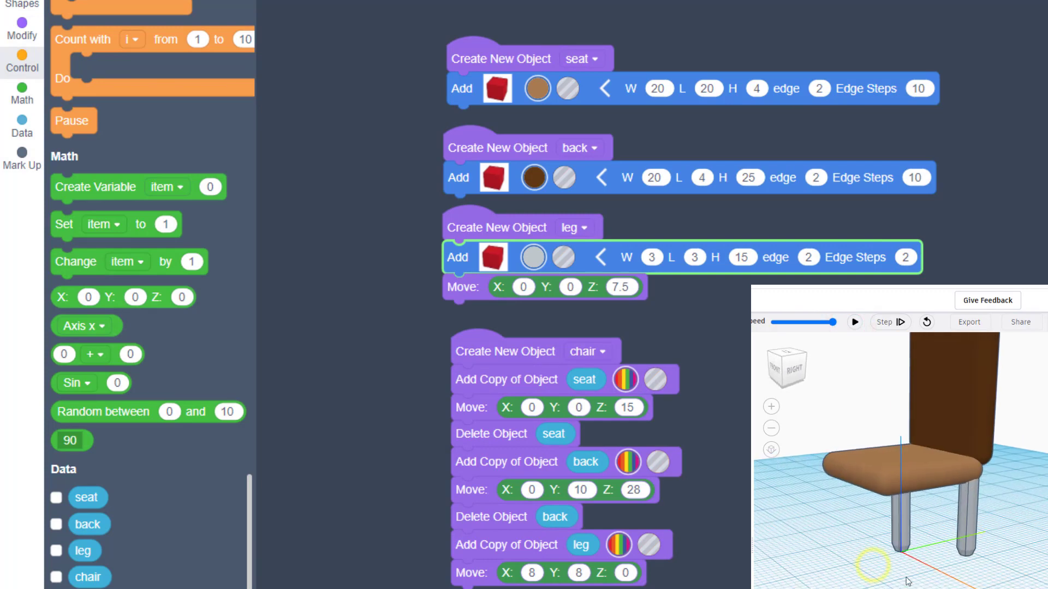
Duplicate the leg copy and Move pair, set its X to -8, and rerun.
right_click(473, 518)
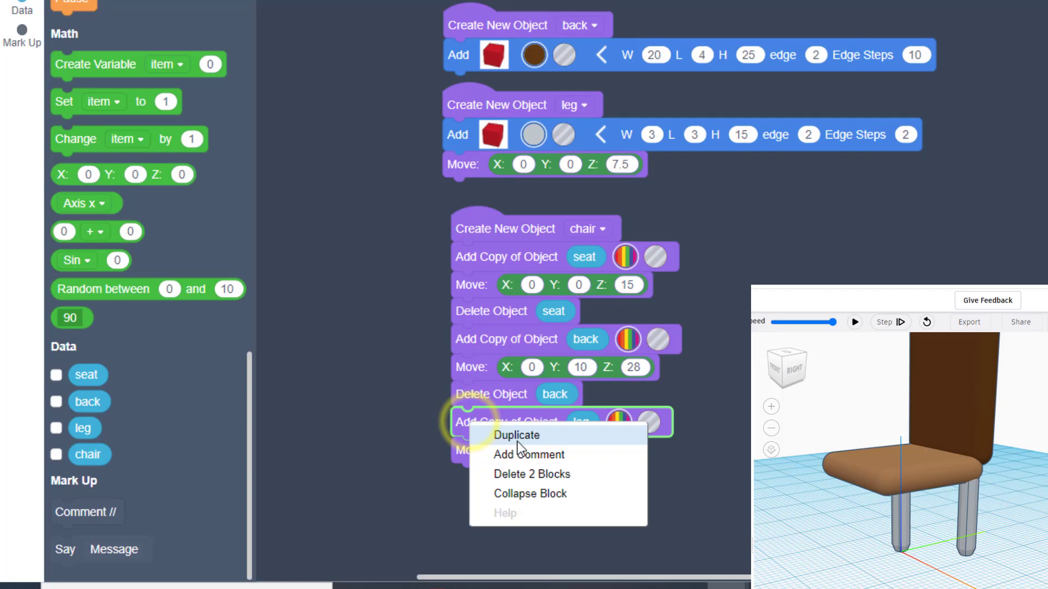
left_click(516, 435)
left_click_drag(619, 489, 544, 480)
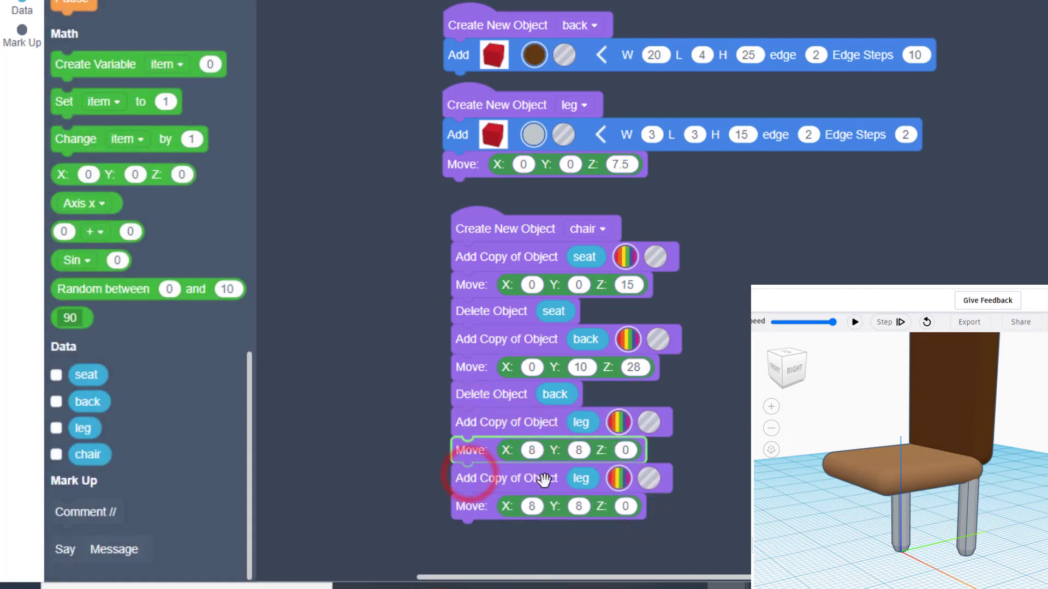
left_click(528, 506)
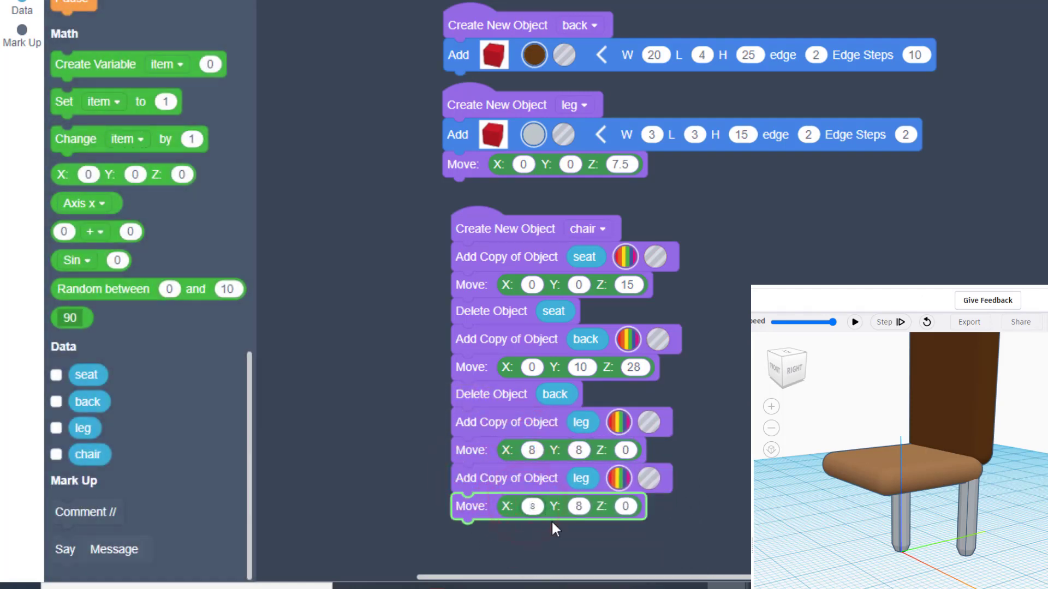
type("-")
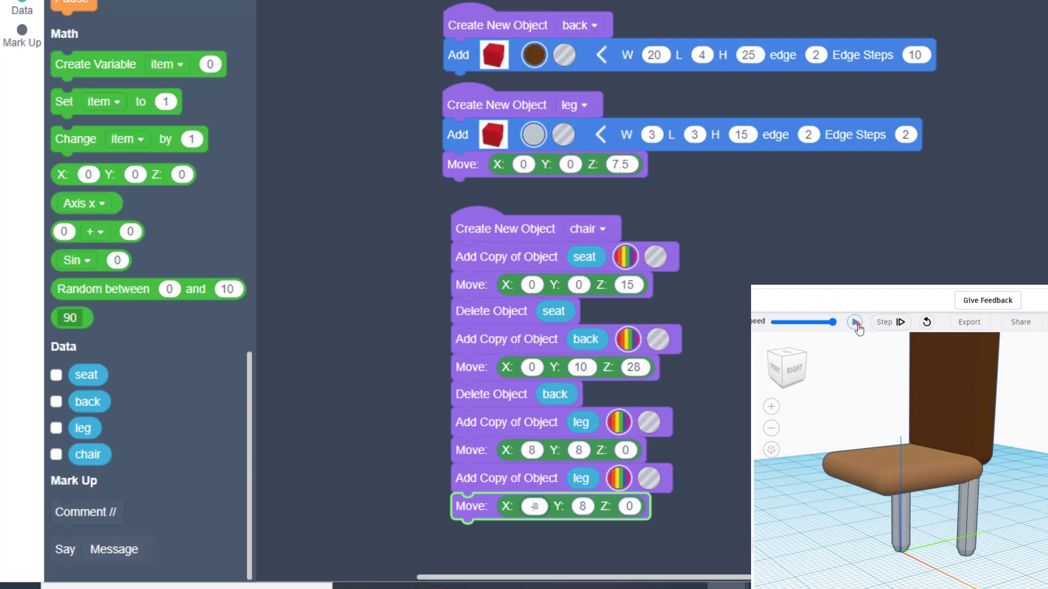
left_click(855, 323)
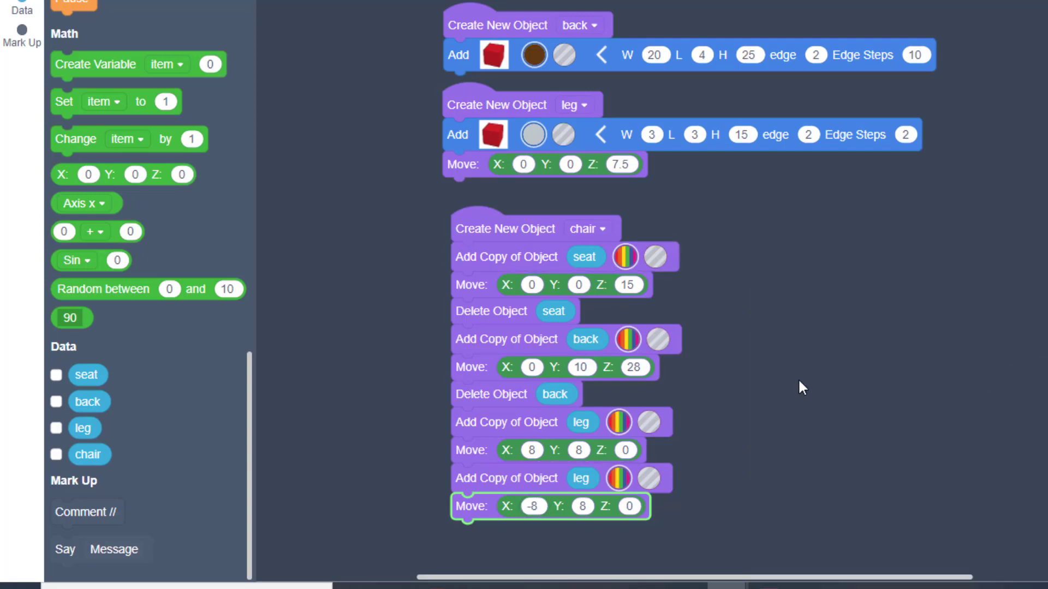
Duplicate both leg pairs onto the chair's end with Y -8 and preview four legs.
right_click(471, 425)
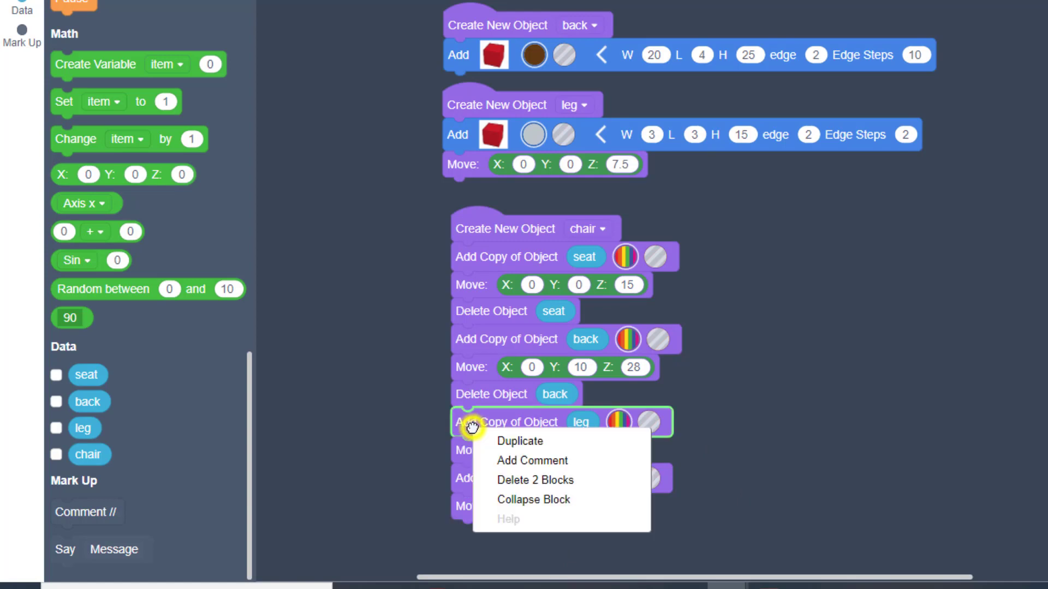
left_click(503, 442)
left_click(777, 418)
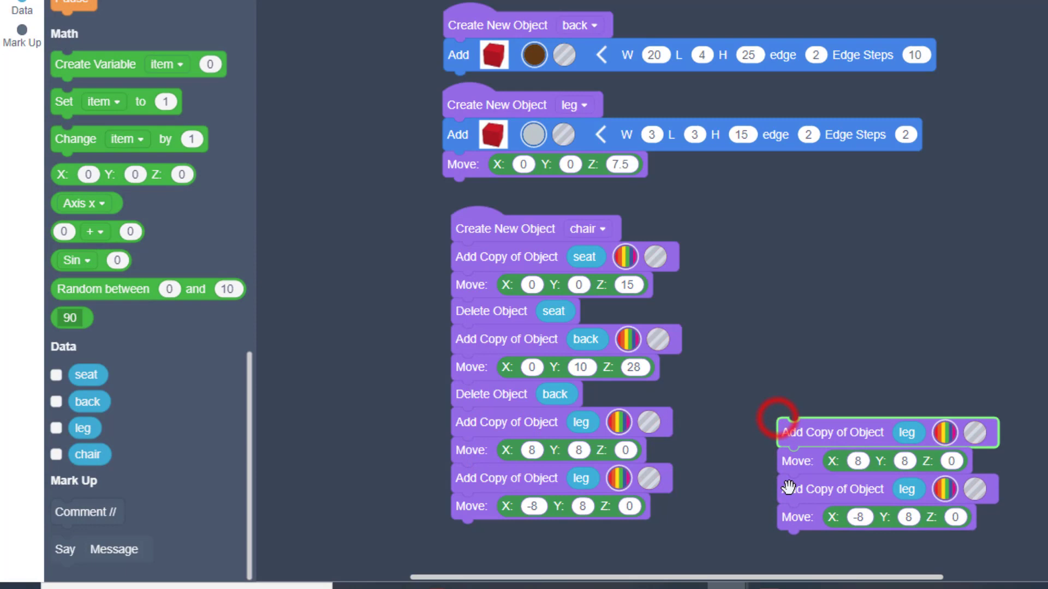
scroll(738, 437, "down", 3)
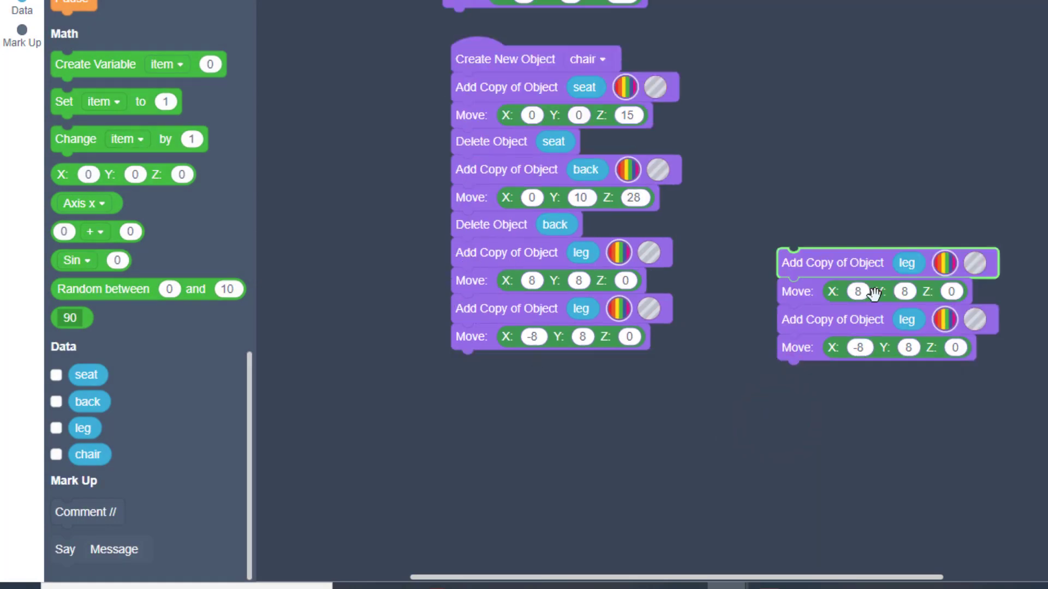
left_click_drag(836, 276, 513, 379)
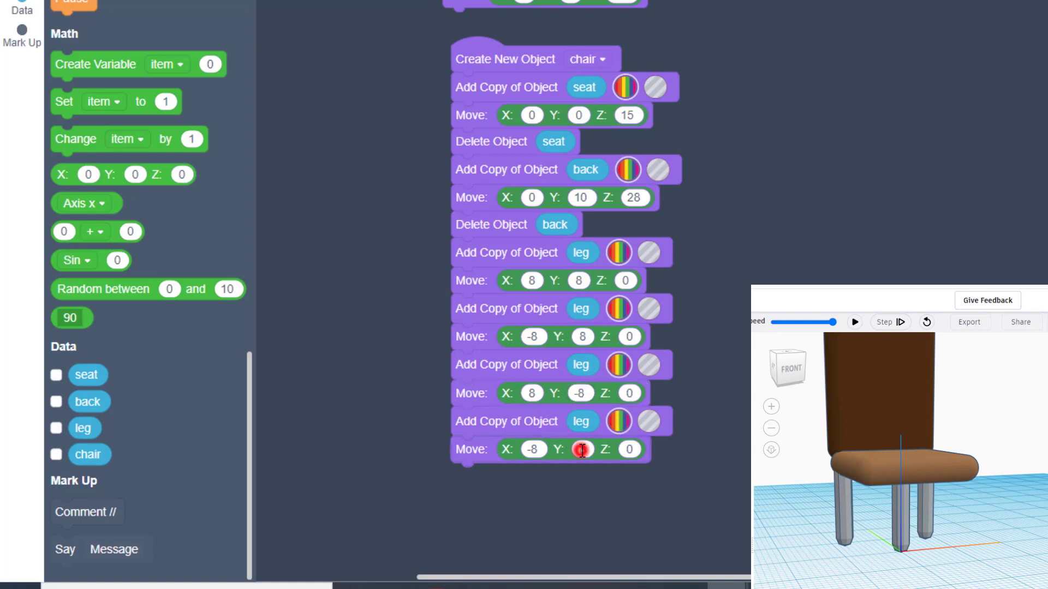
type("-")
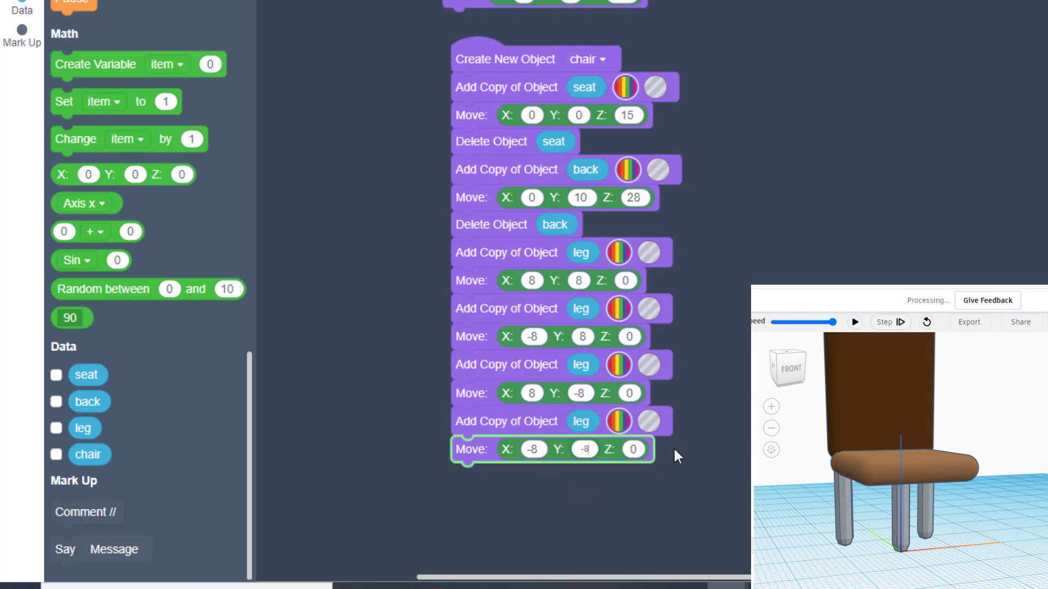
left_click(853, 322)
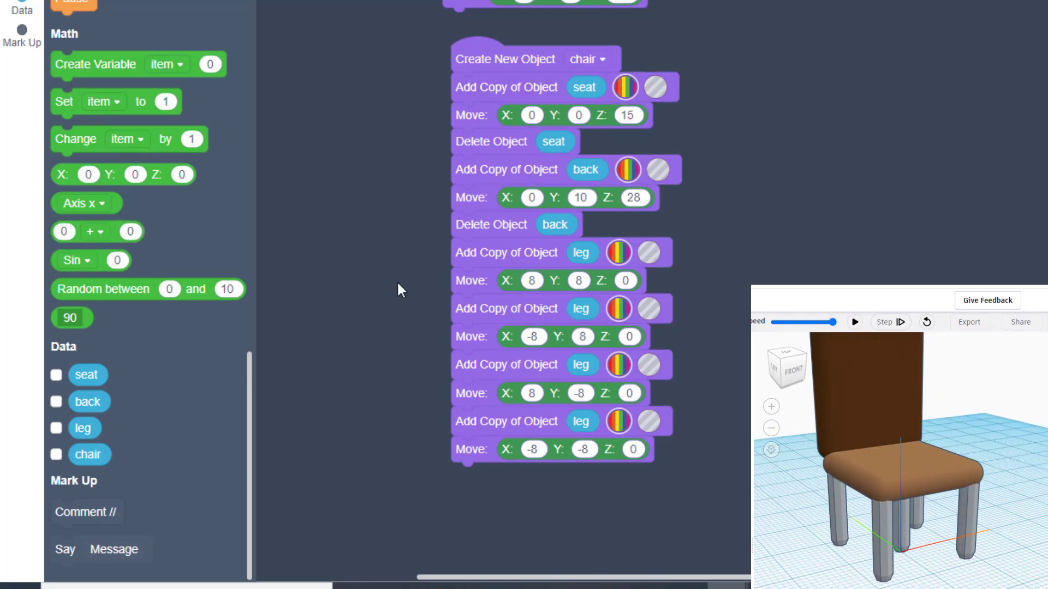
Add a Delete Object block at the script's end that removes the leg variable.
scroll(89, 96, "up", 9)
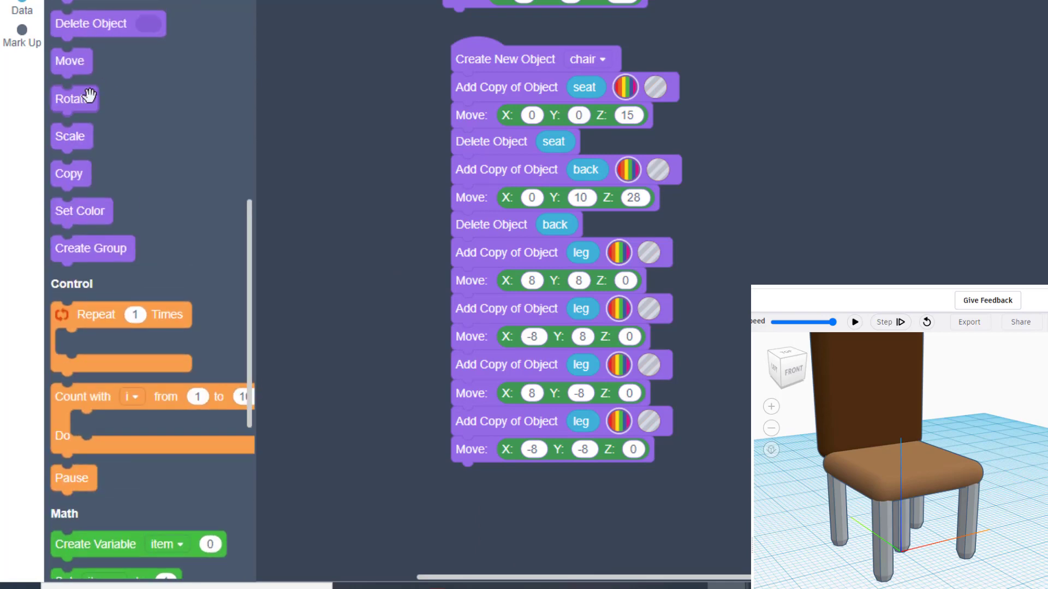
left_click_drag(77, 34, 518, 493)
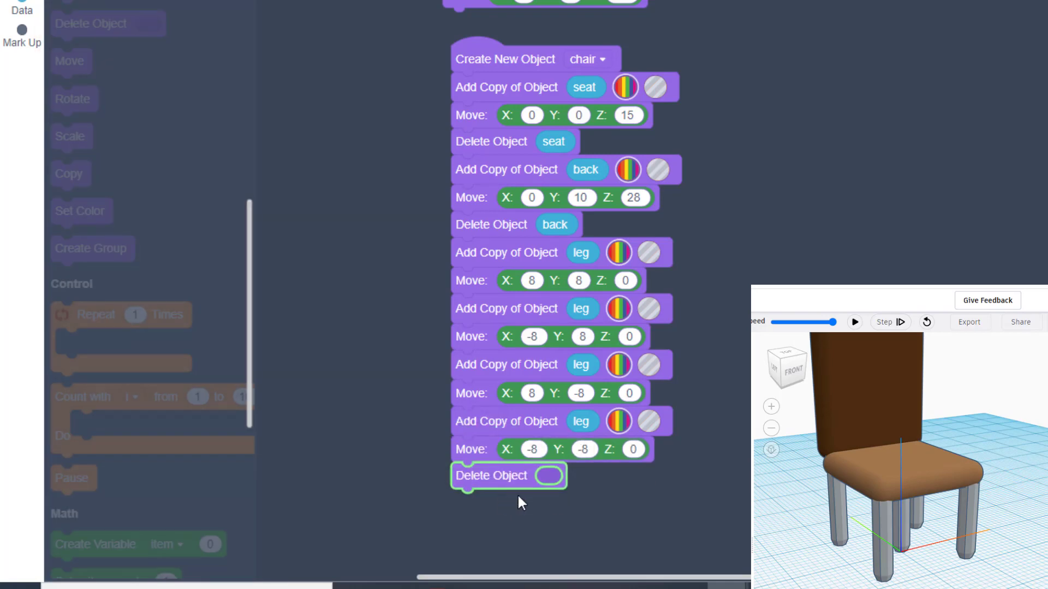
left_click(22, 9)
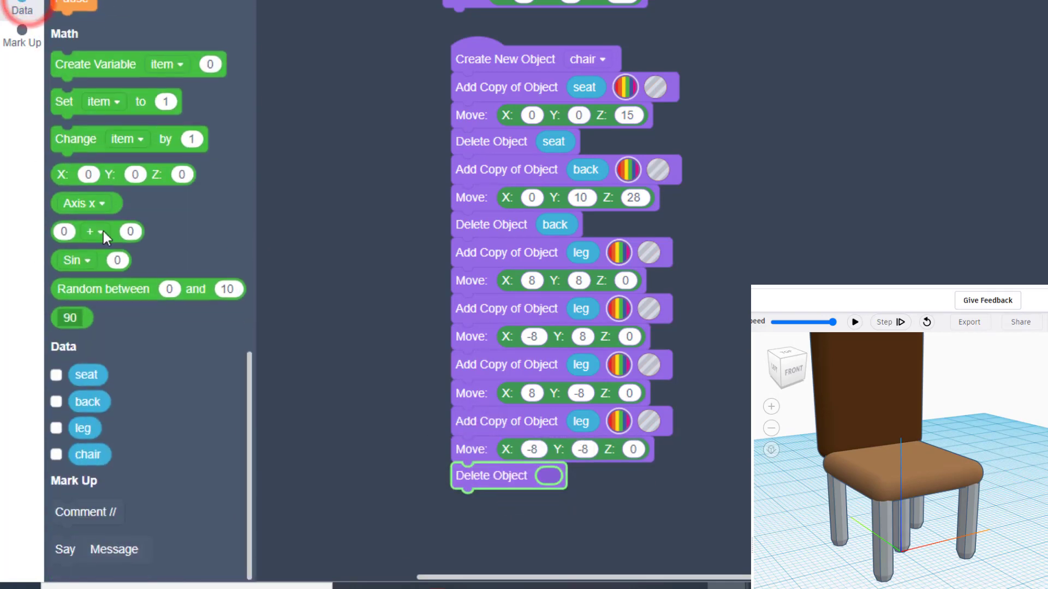
left_click_drag(86, 433, 547, 476)
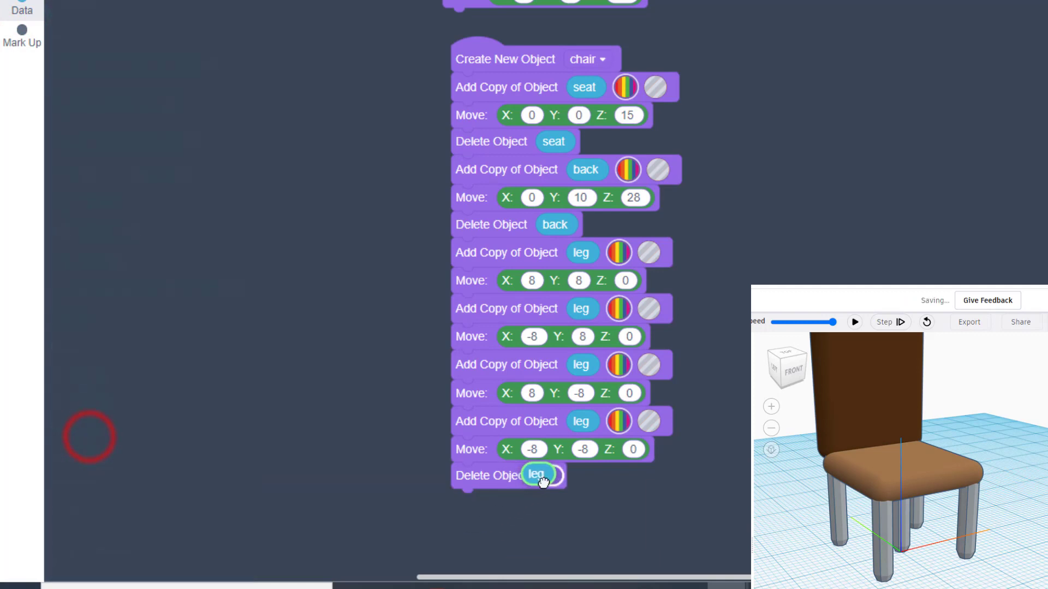
scroll(352, 302, "down", 3)
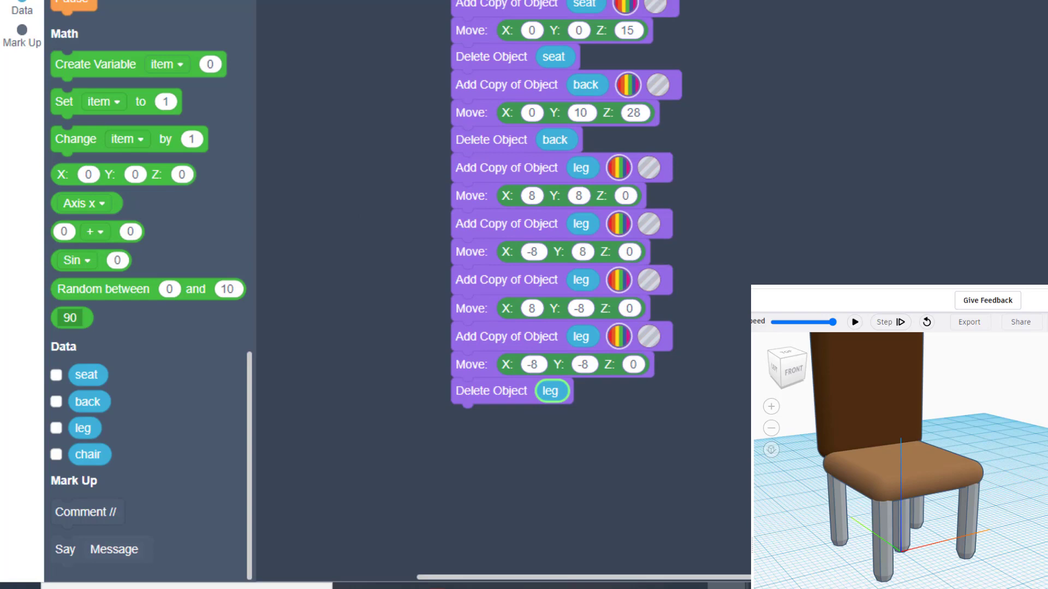
scroll(113, 121, "up", 8)
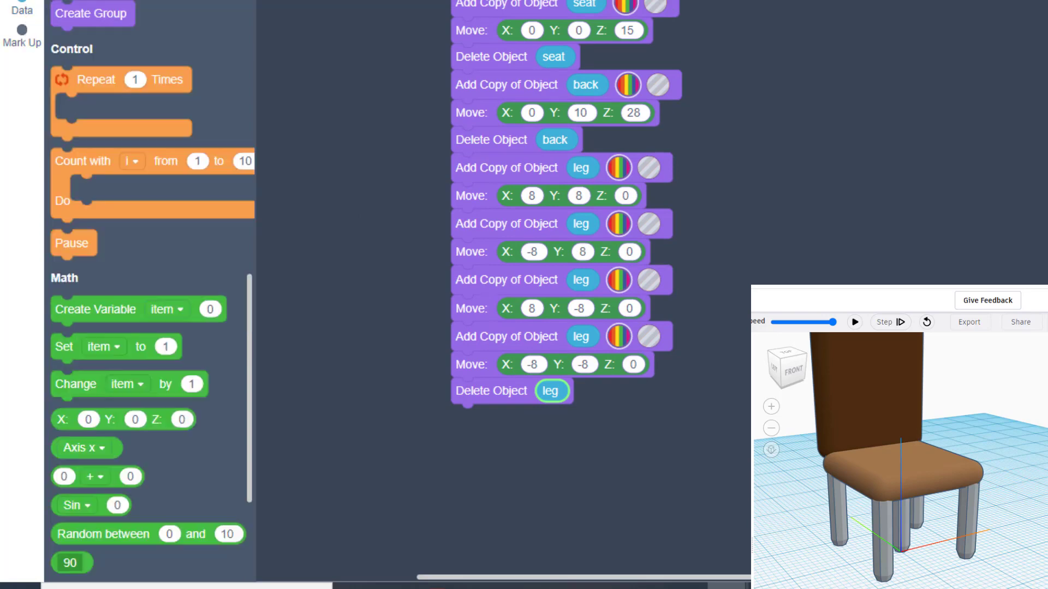
Insert Create Group above the delete step and rerun the chair script.
left_click_drag(78, 262, 491, 396)
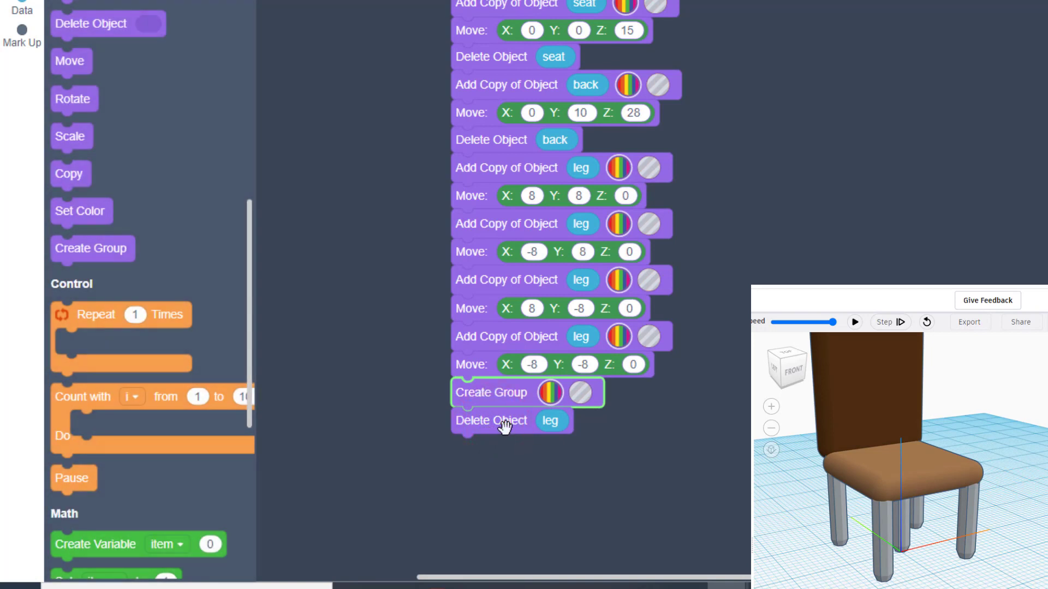
left_click(853, 323)
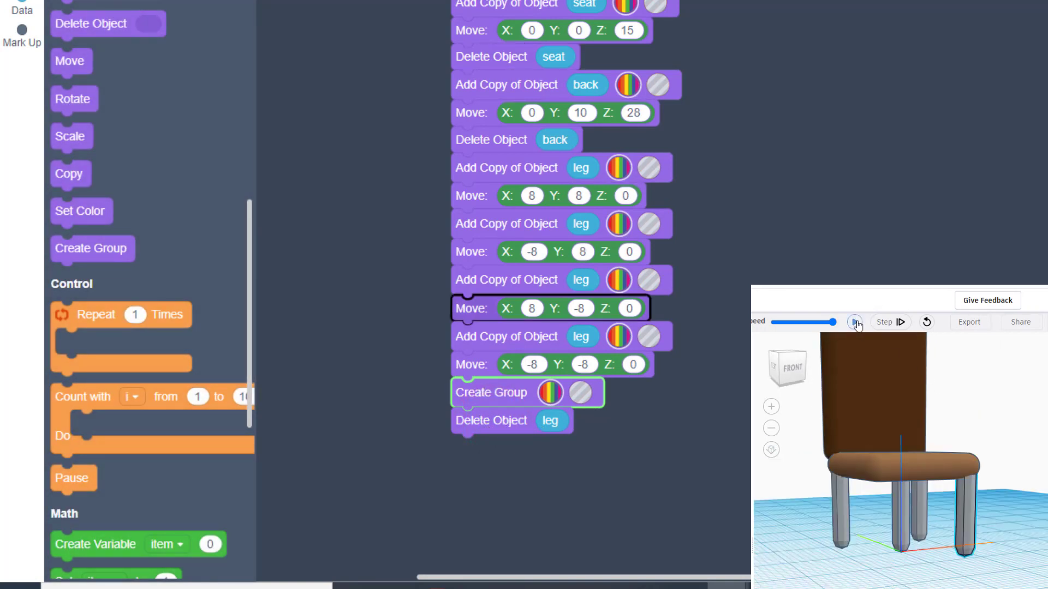
left_click(855, 323)
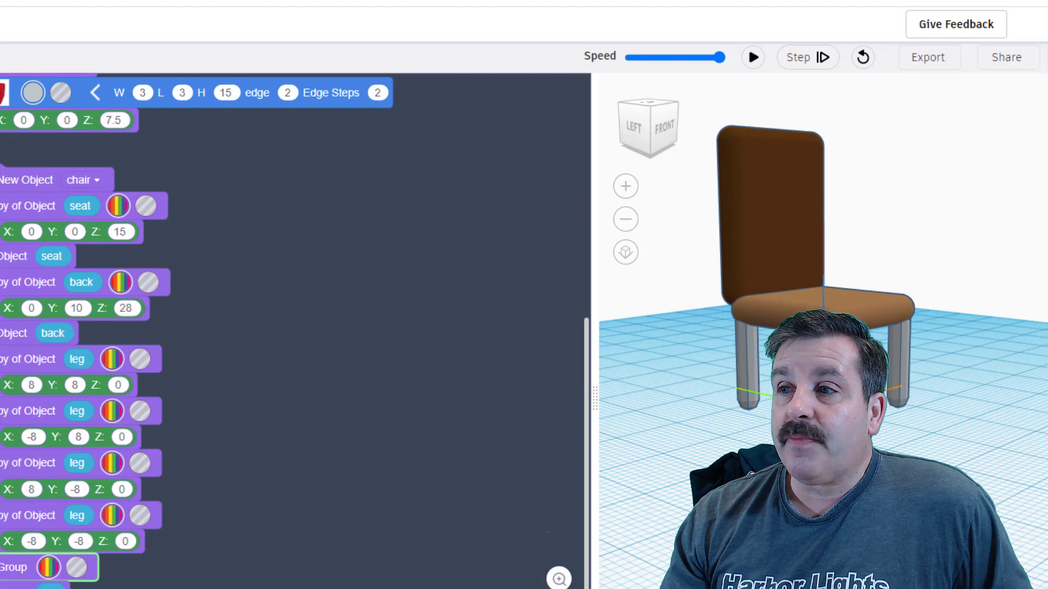
Export the chair as a Part named 'chair' and save the shape.
left_click(927, 59)
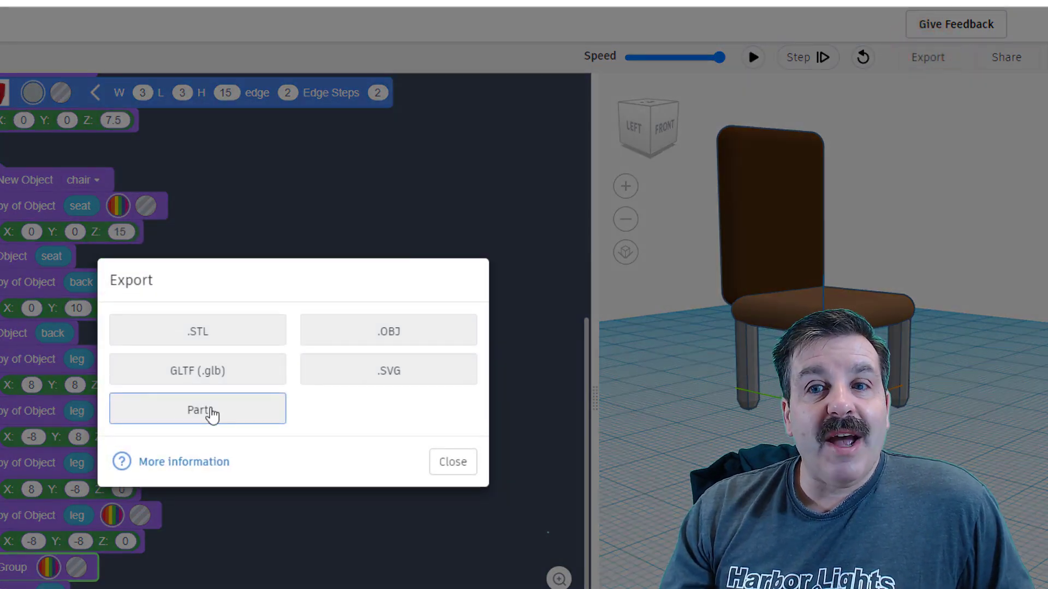
left_click(205, 410)
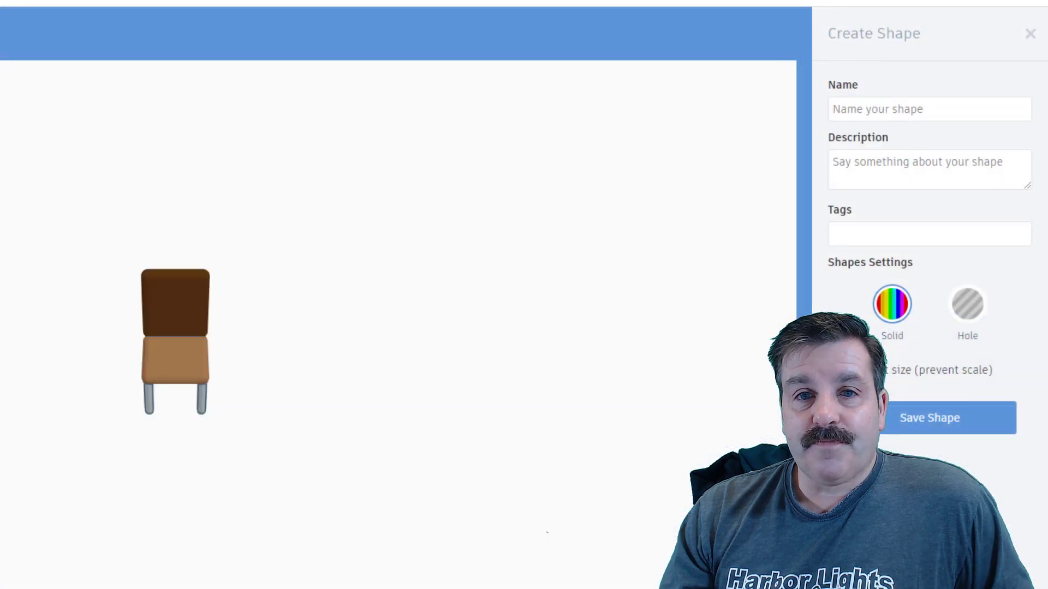
right_click_drag(472, 567, 449, 477)
left_click(902, 99)
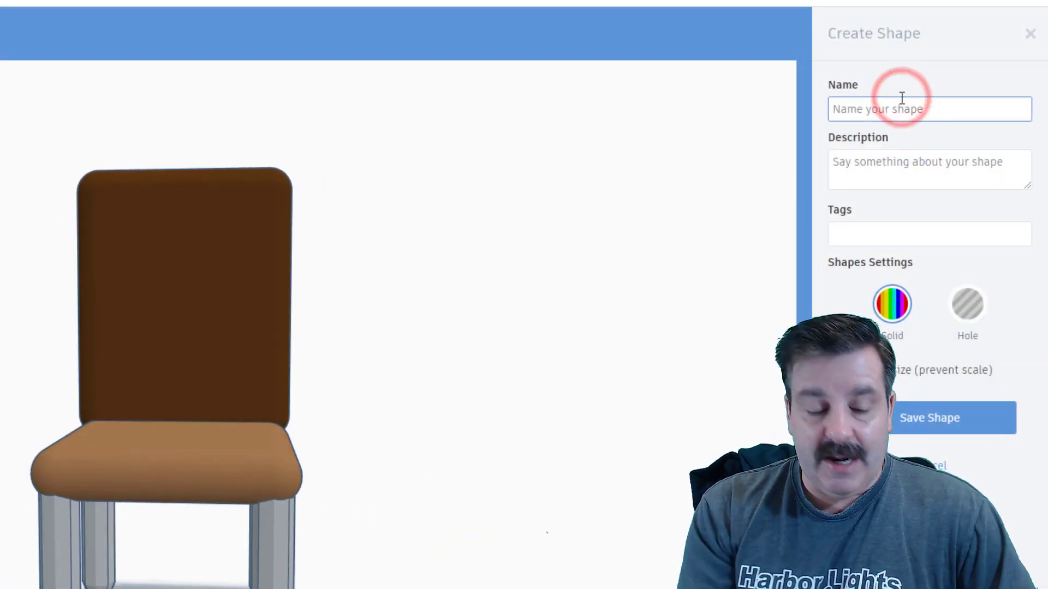
type("chair")
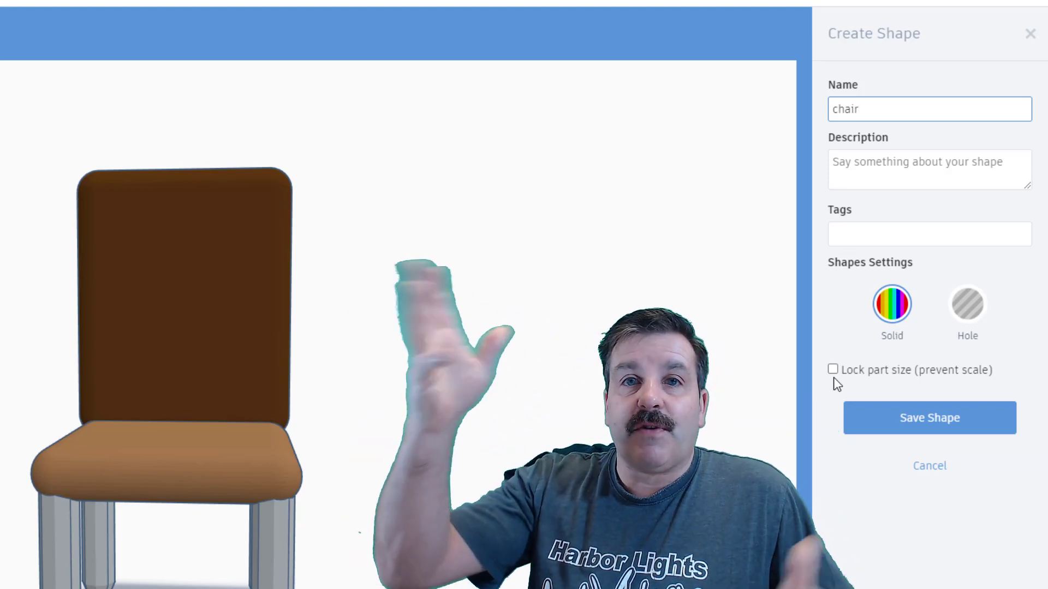
left_click(891, 420)
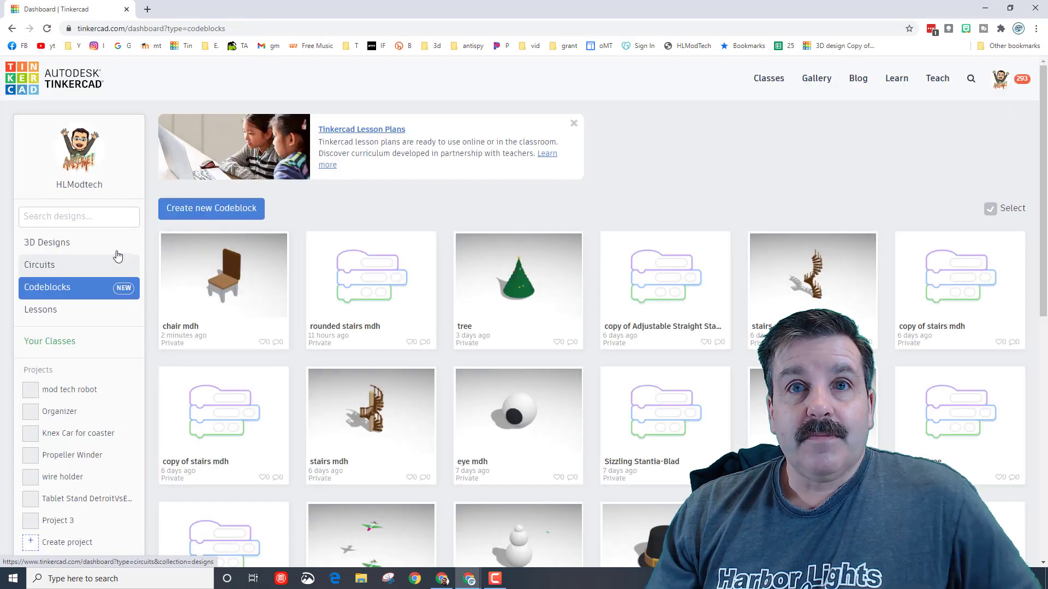
Create a new 3D design and pick the chair from the Shapes Collection.
left_click(55, 244)
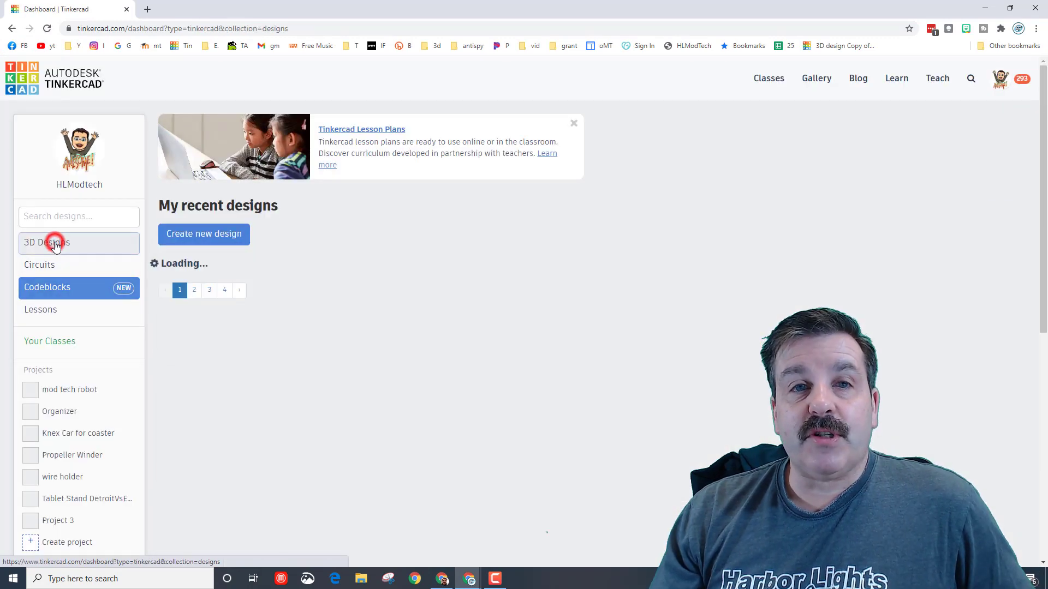
left_click(199, 235)
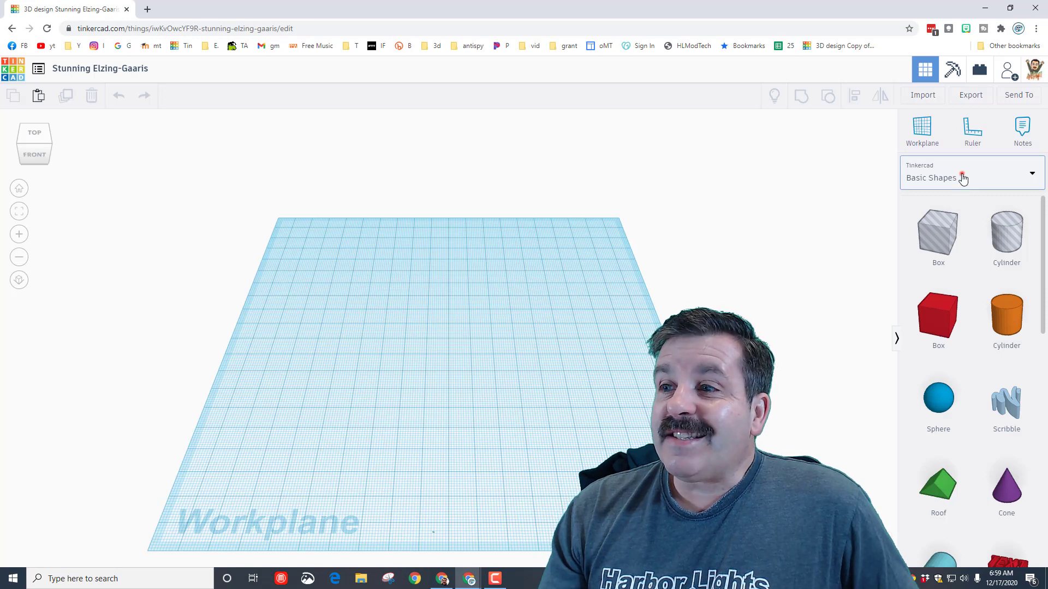
left_click(962, 179)
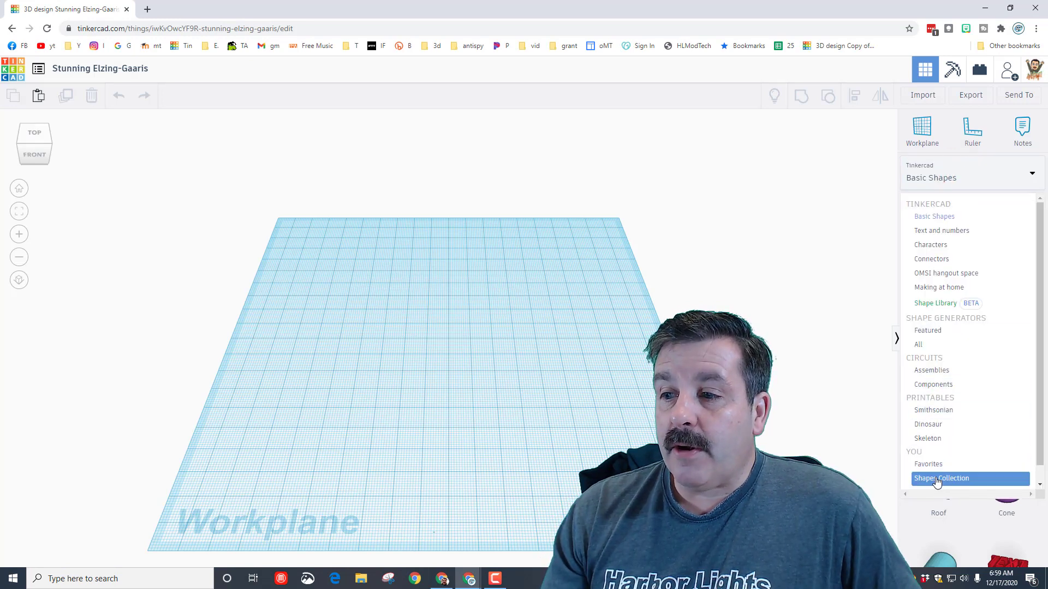
left_click(936, 480)
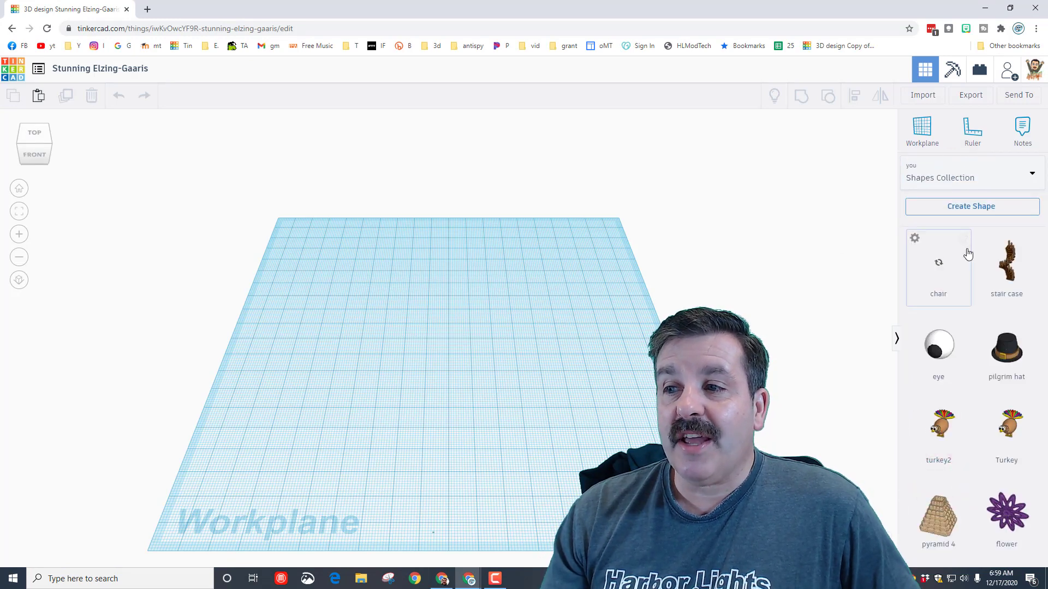
left_click(926, 257)
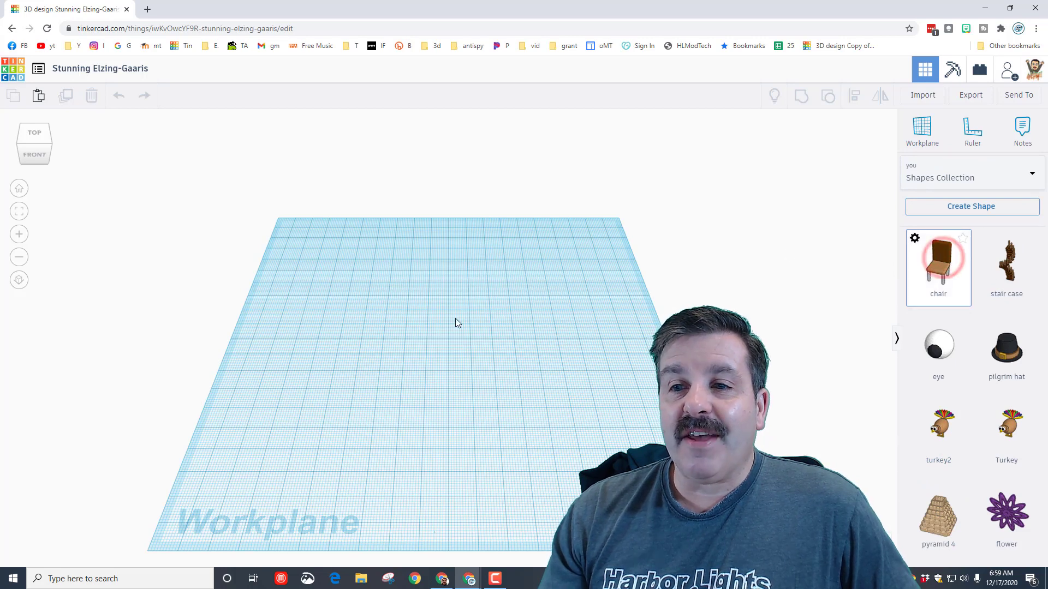
Drop the chair on the workplane and shorten its height.
left_click(444, 341)
right_click_drag(439, 349, 418, 340)
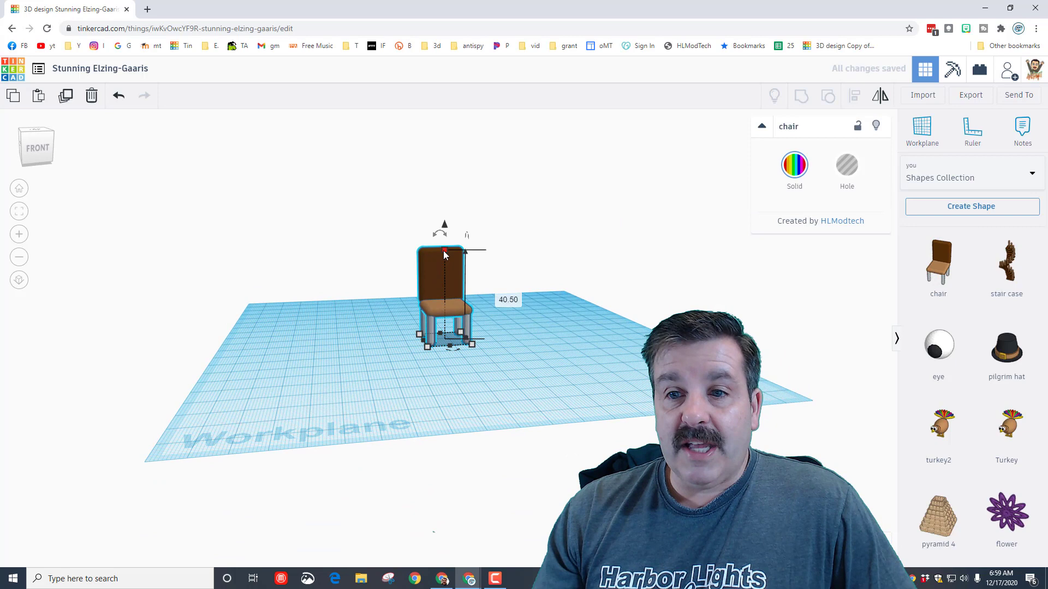
left_click_drag(443, 251, 468, 236)
Duplicate the chair, shift the copy to the right, and colour it orange.
key("ctrl+d")
key("Right")
key("Right")
key("Right")
key("Right")
key("Right")
key("Right")
key("Right")
key("Right")
key("Right")
key("Right")
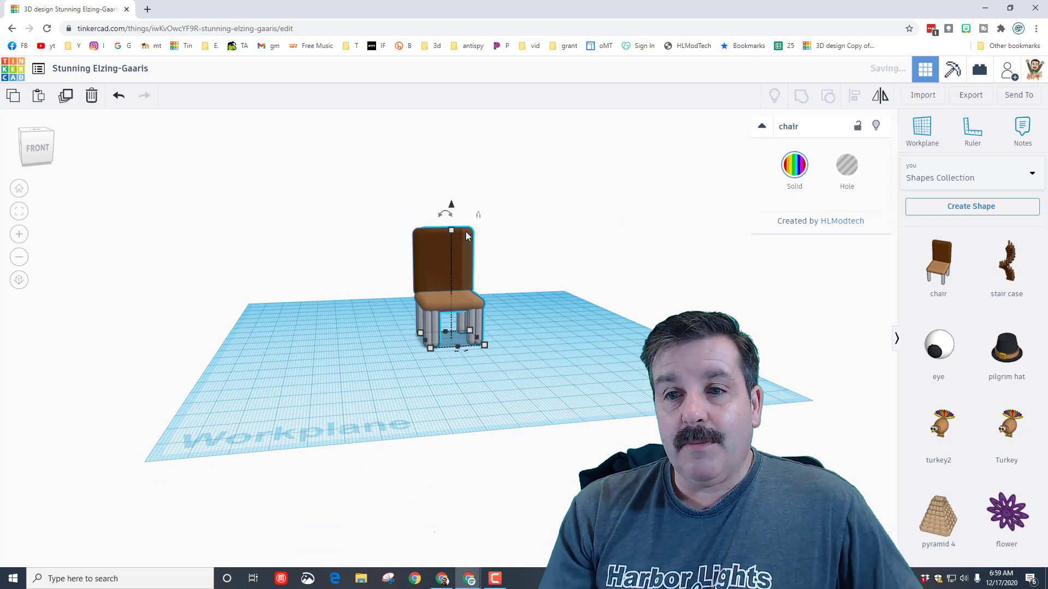
key("Right")
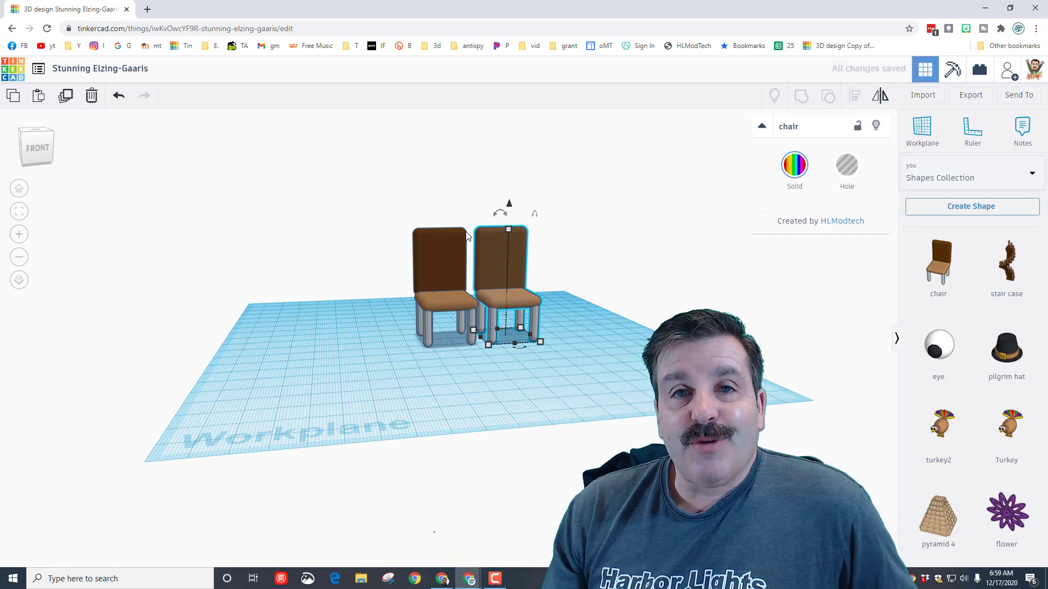
key("ctrl+z")
right_click_drag(546, 407, 634, 405)
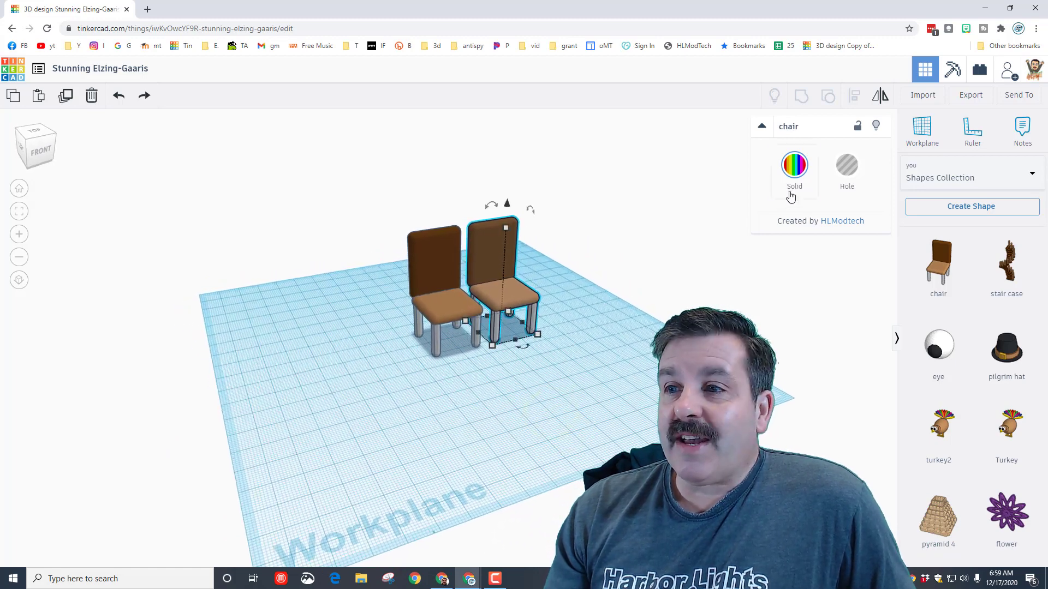
left_click(794, 165)
left_click(803, 266)
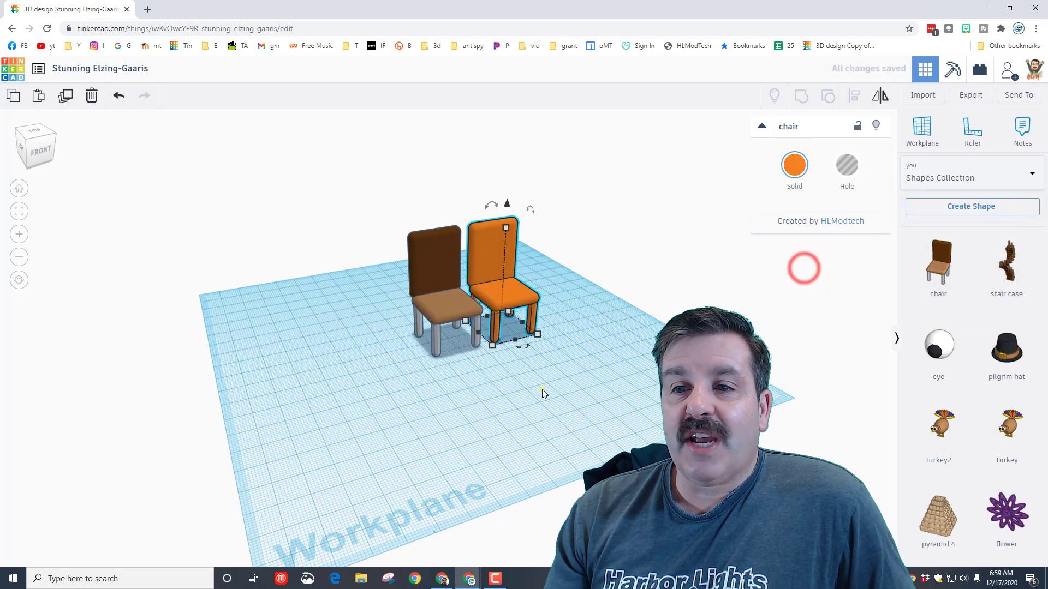
right_click_drag(541, 389, 471, 383)
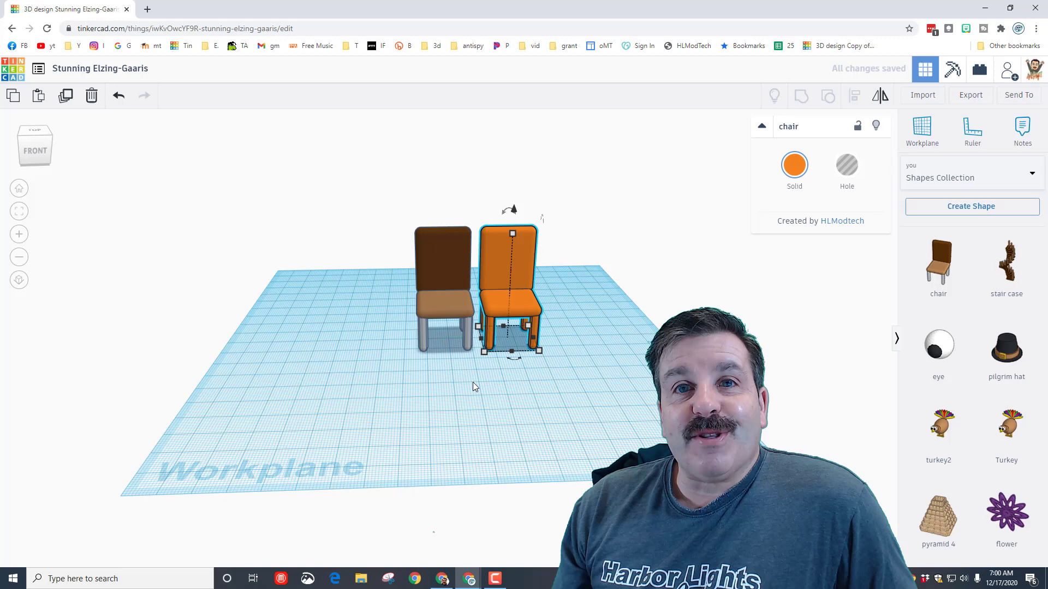